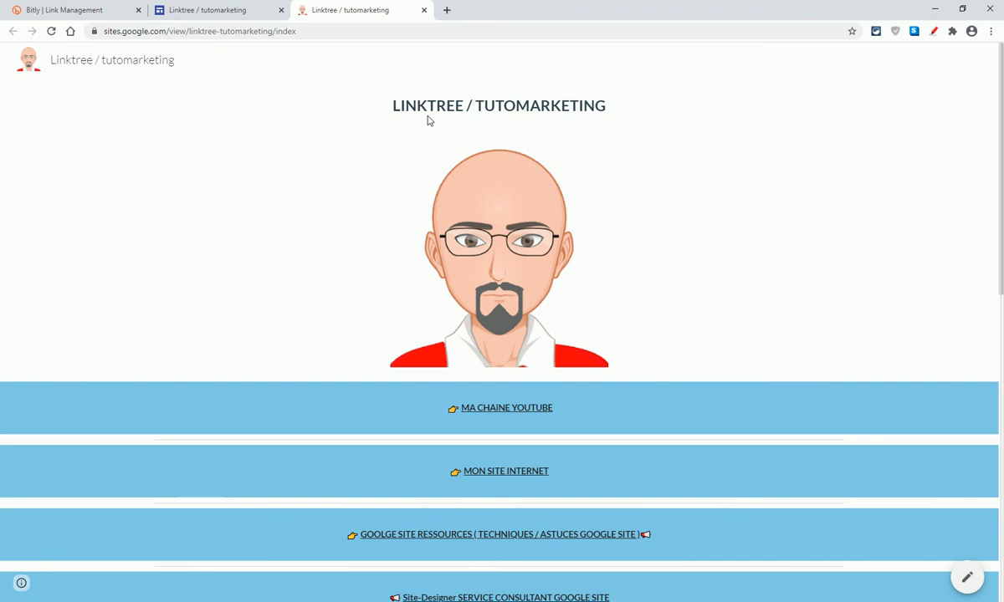
# Look over the list of links on the published Linktree / tutomarketing page.
pyautogui.scroll(-4, 439, 142)
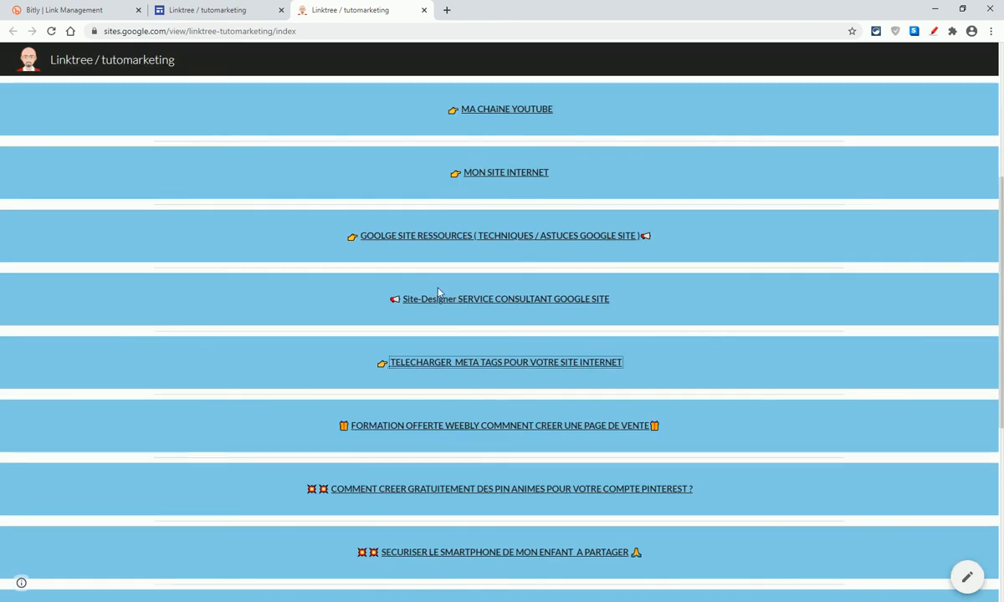
pyautogui.click(544, 368)
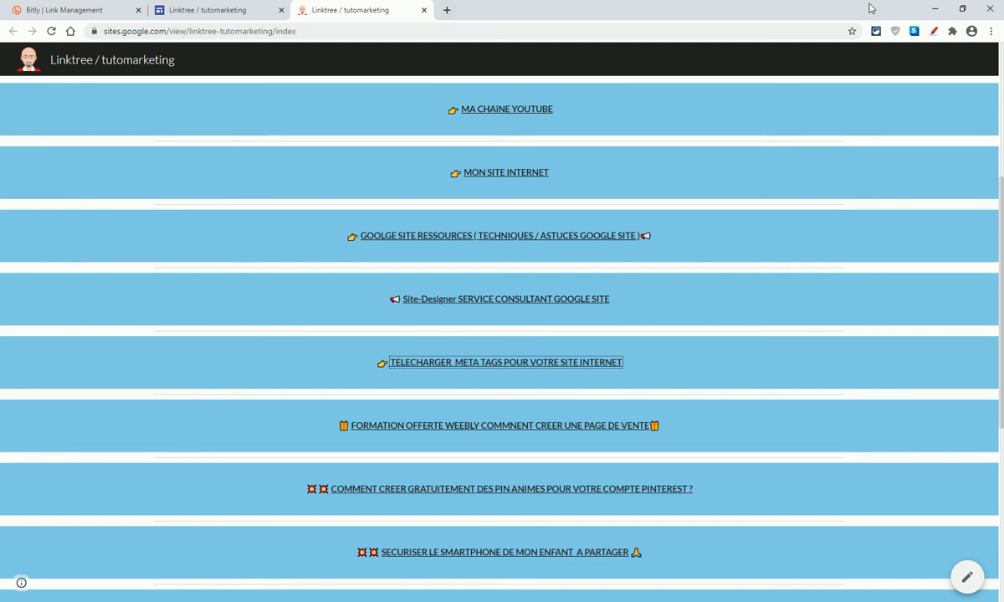
pyautogui.press('super+d')
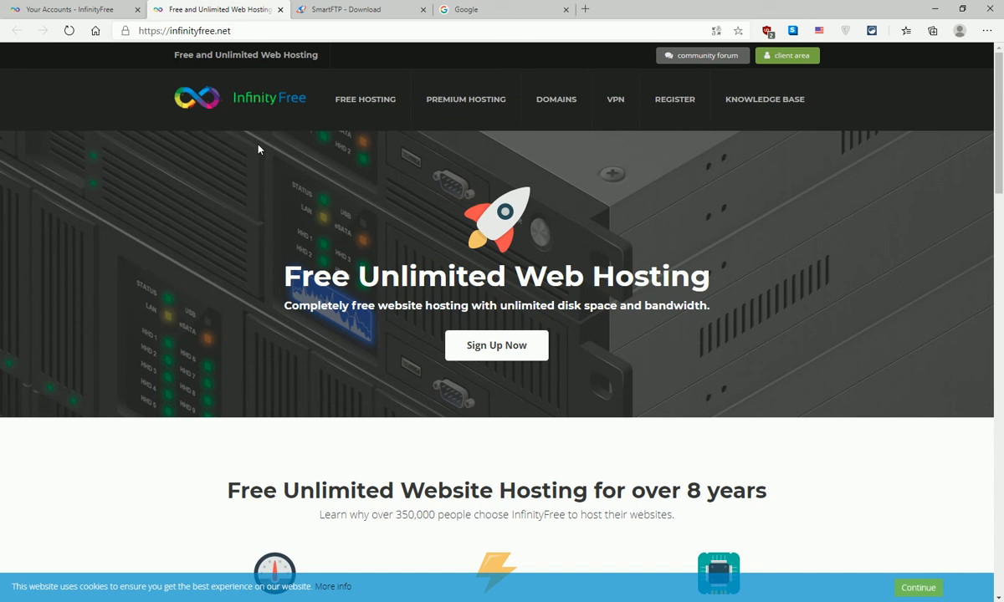
# Accept the cookie notice on the InfinityFree home page and translate the page into French.
pyautogui.click(912, 588)
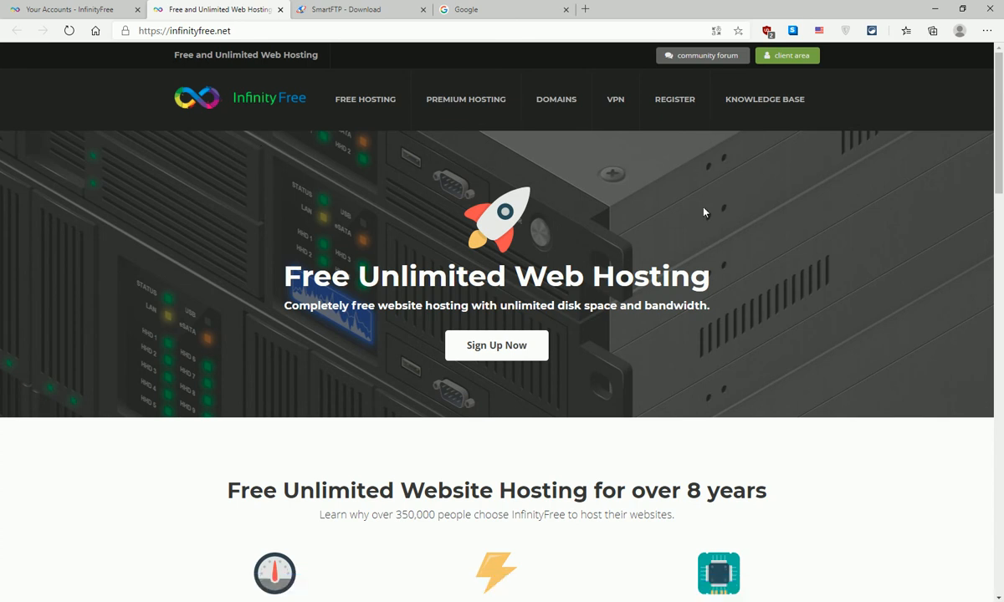
pyautogui.click(717, 32)
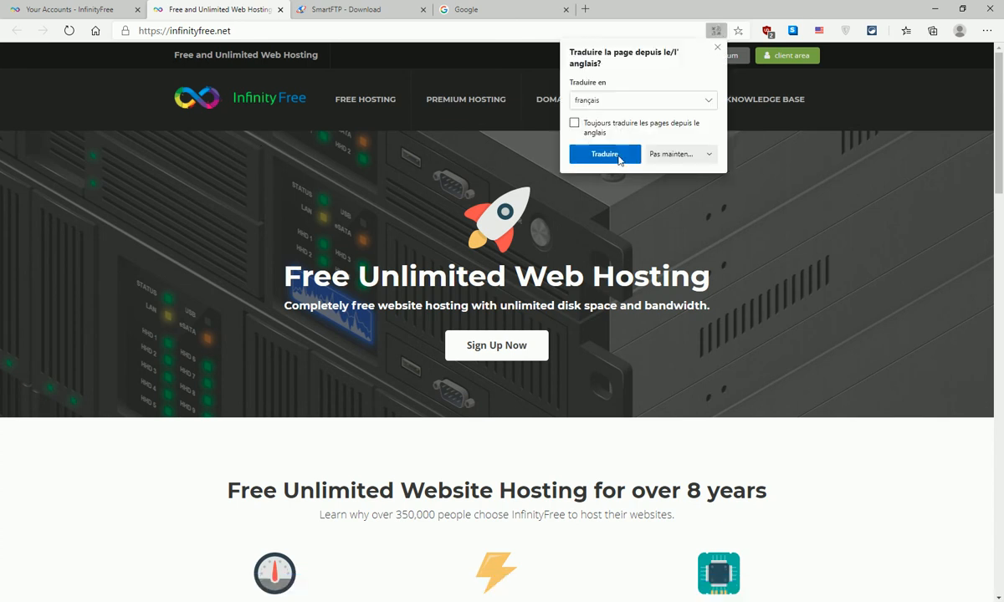
pyautogui.click(604, 154)
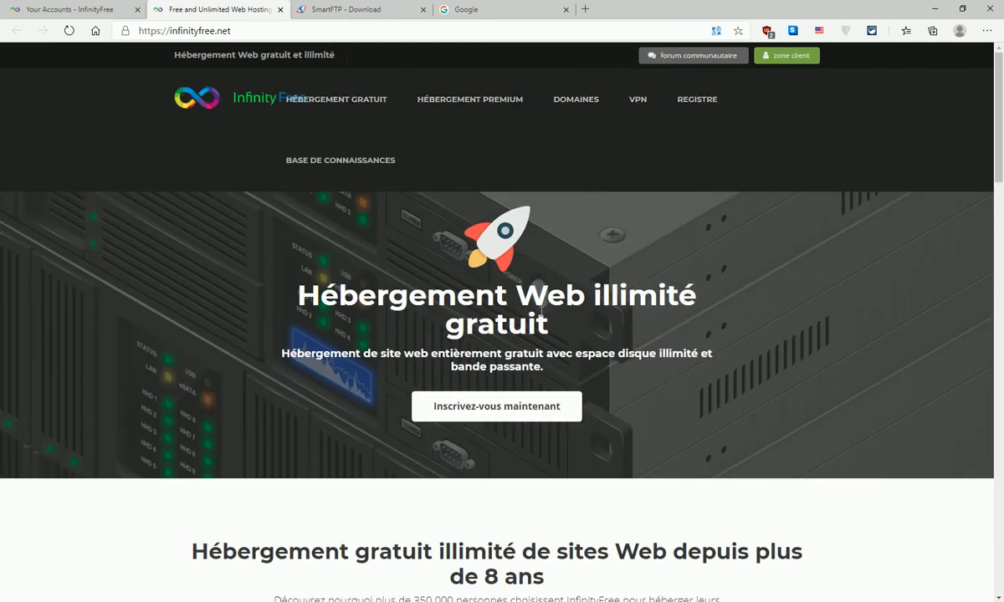
# Review InfinityFree's hosting advantages, script installer, free features and FAQ on the home page.
pyautogui.scroll(-6, 543, 312)
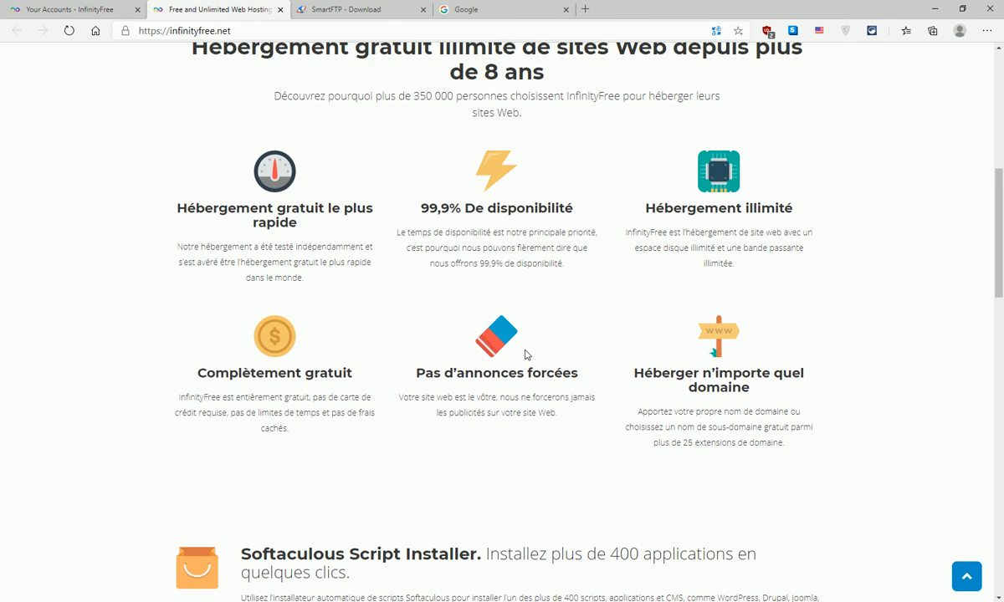
pyautogui.scroll(-2, 525, 355)
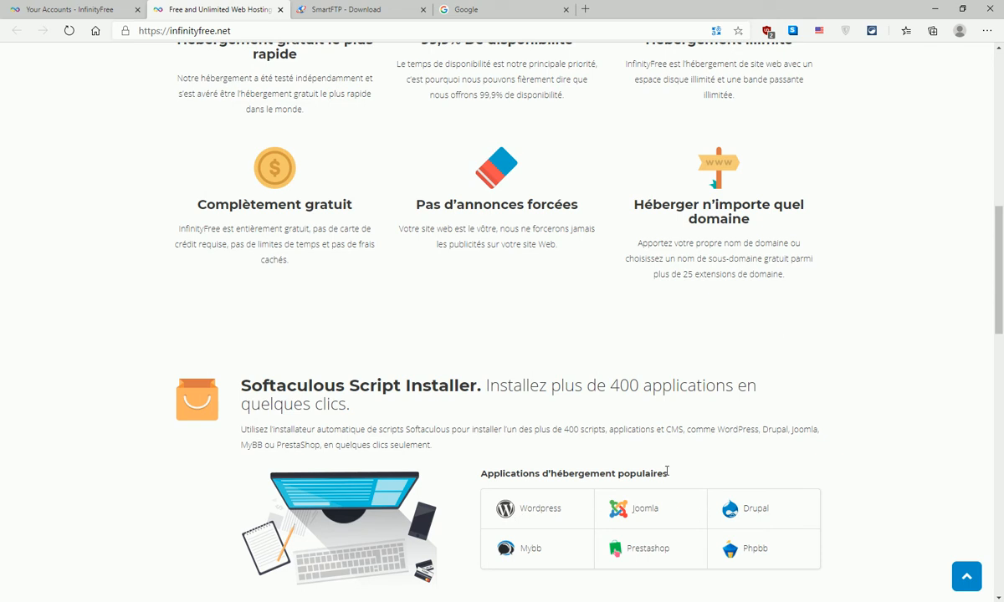
pyautogui.scroll(-4, 645, 469)
pyautogui.scroll(-3, 554, 439)
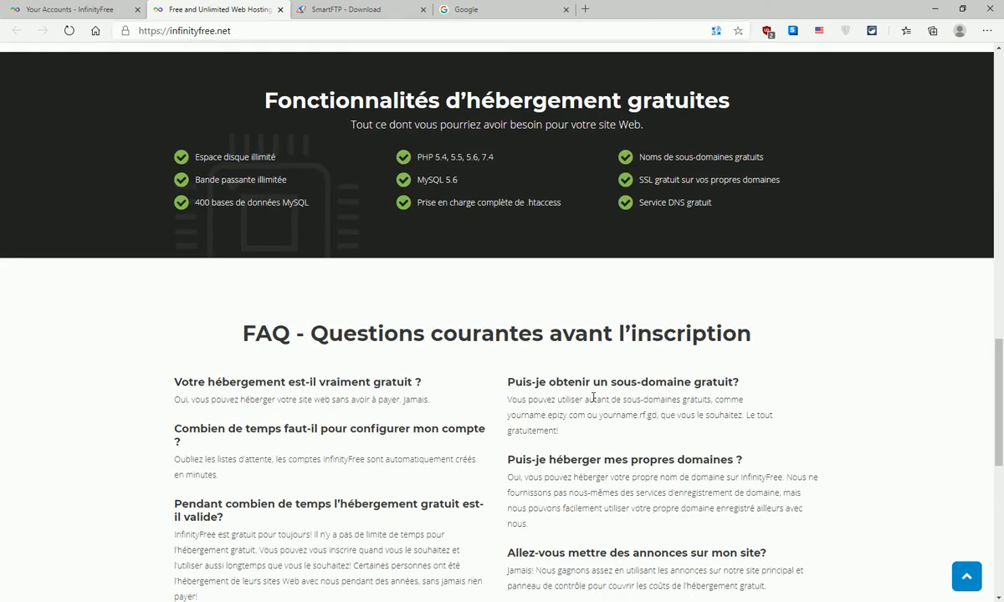
pyautogui.scroll(15, 593, 398)
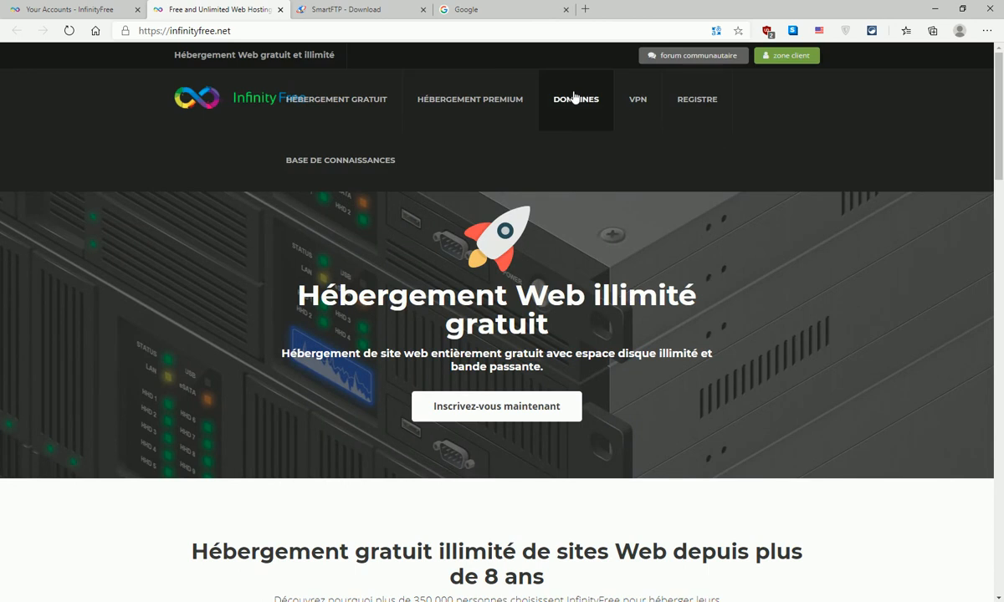
# Open the InfinityFree accounts list, view the form for creating a hosting account and return to the list.
pyautogui.click(693, 108)
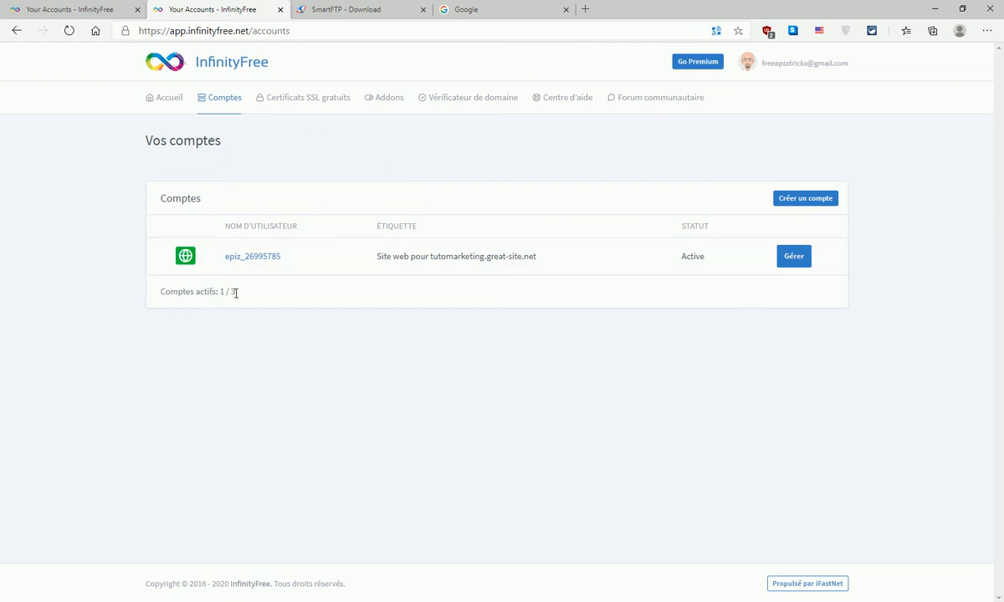
pyautogui.doubleClick(232, 292)
pyautogui.click(824, 201)
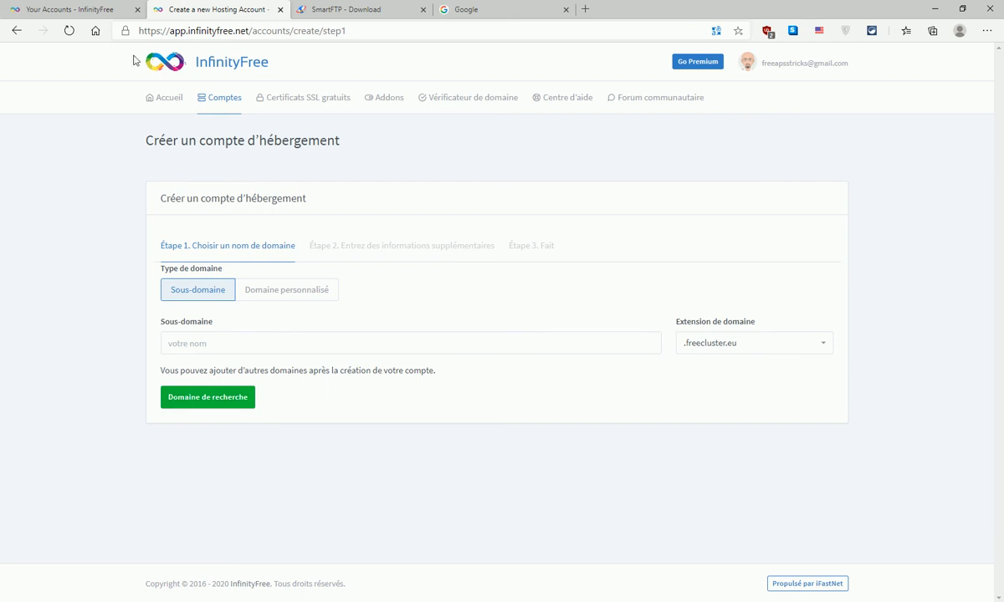
pyautogui.click(17, 30)
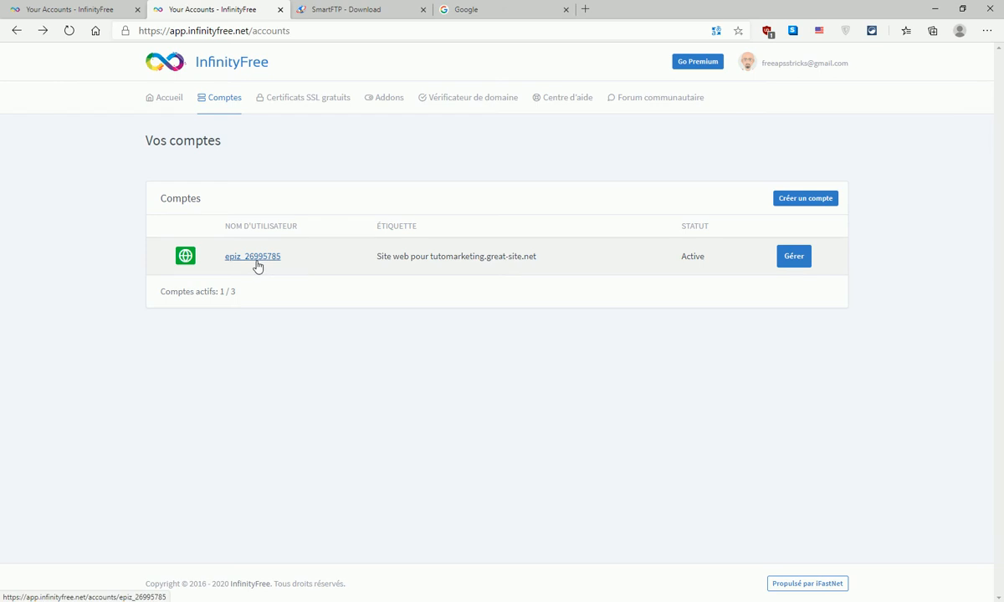
# Open the management page of the hosting account for tutomarketing.great-site.net.
pyautogui.click(795, 263)
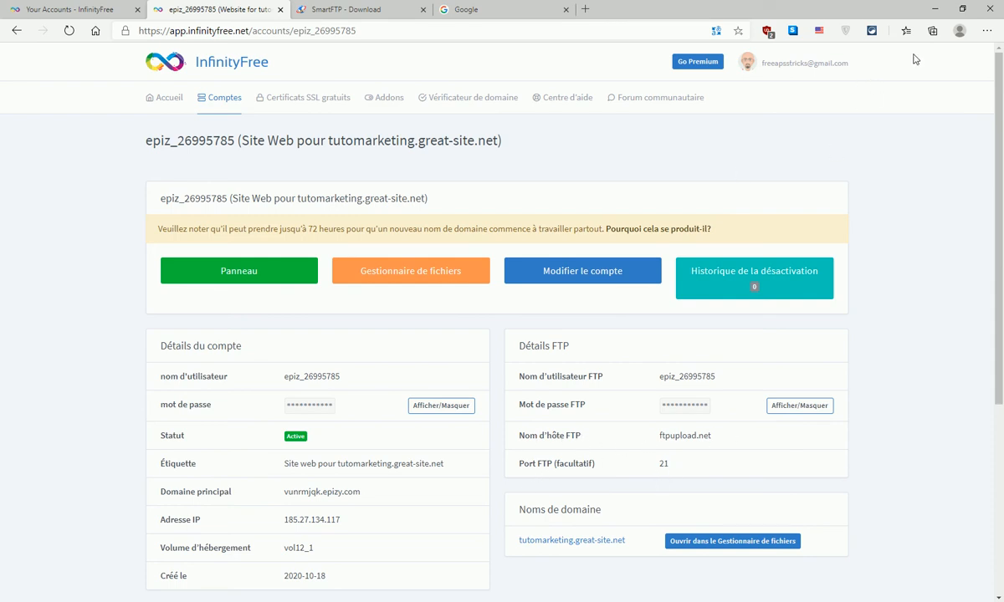
pyautogui.click(934, 8)
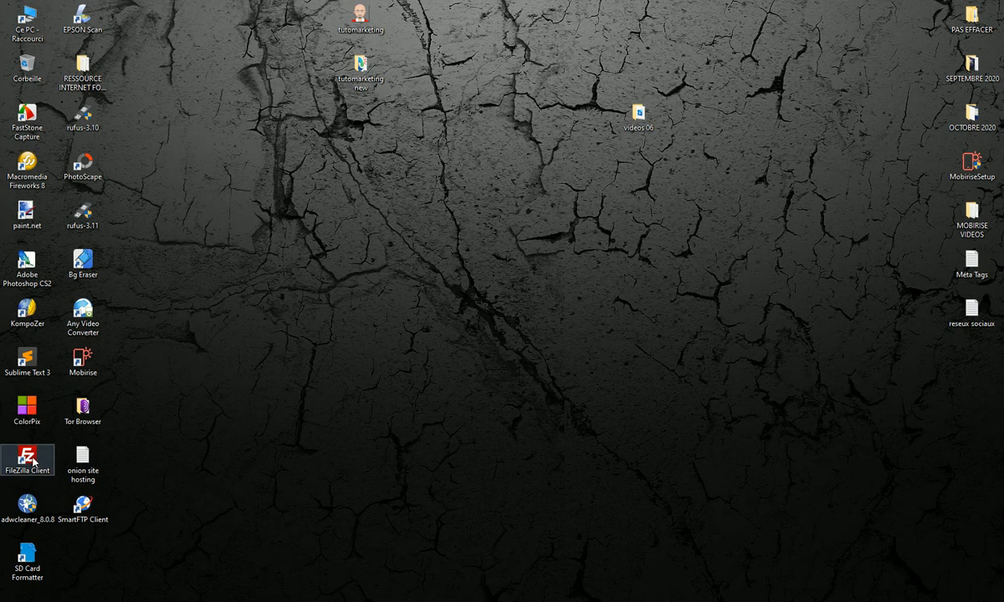
pyautogui.moveTo(33, 458)
pyautogui.mouseDown()
pyautogui.moveTo(403, 311)
pyautogui.moveTo(29, 458)
pyautogui.moveTo(48, 460)
pyautogui.mouseUp()
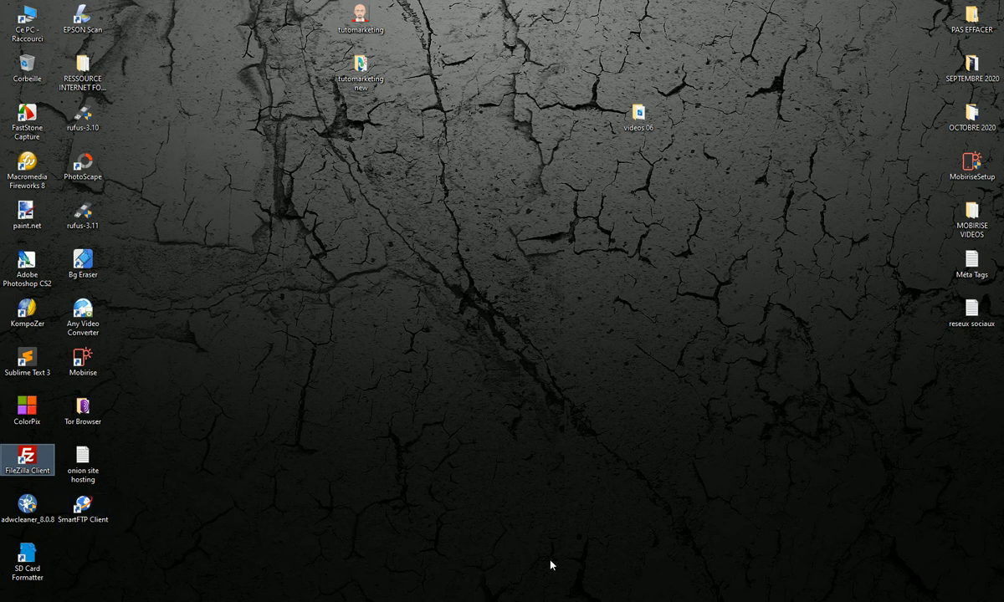
# Switch to Microsoft Edge and view the SmartFTP client download page.
pyautogui.moveTo(629, 601)
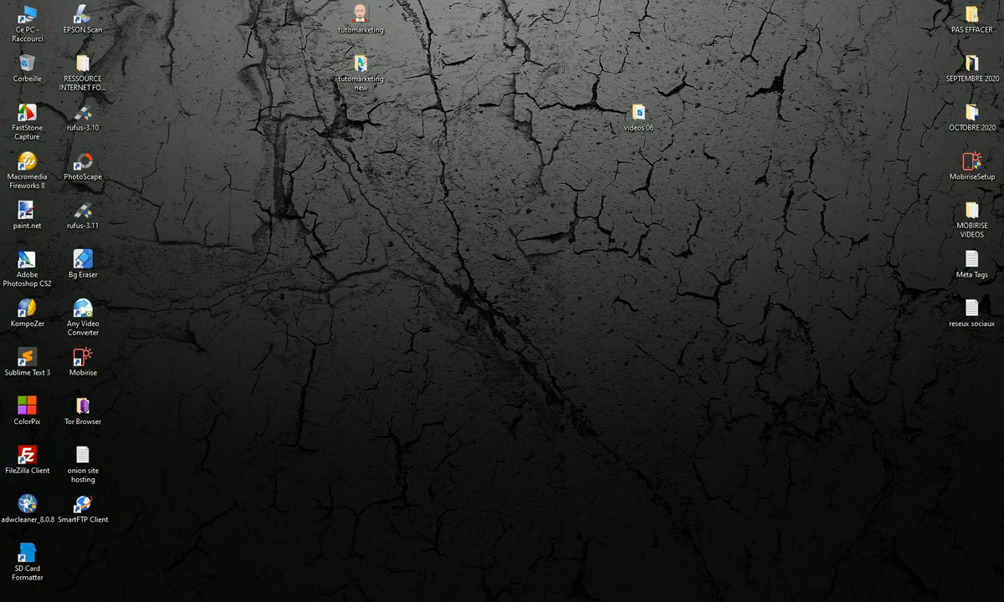
pyautogui.click(629, 600)
pyautogui.click(318, 7)
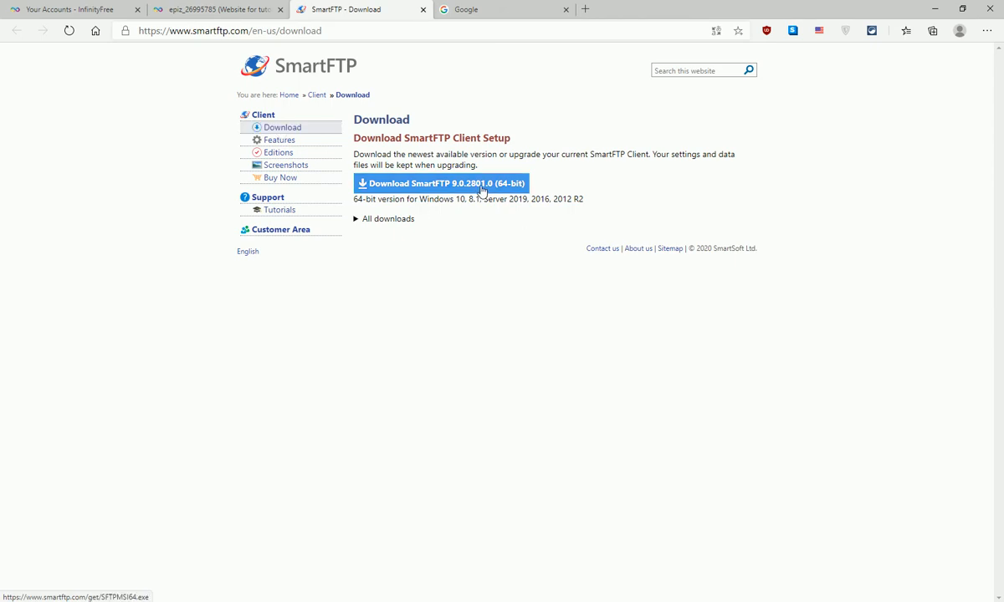
# Launch SmartFTP Client with the trial, and reopen the htdocs folder from the server's root.
pyautogui.click(934, 8)
pyautogui.doubleClick(90, 524)
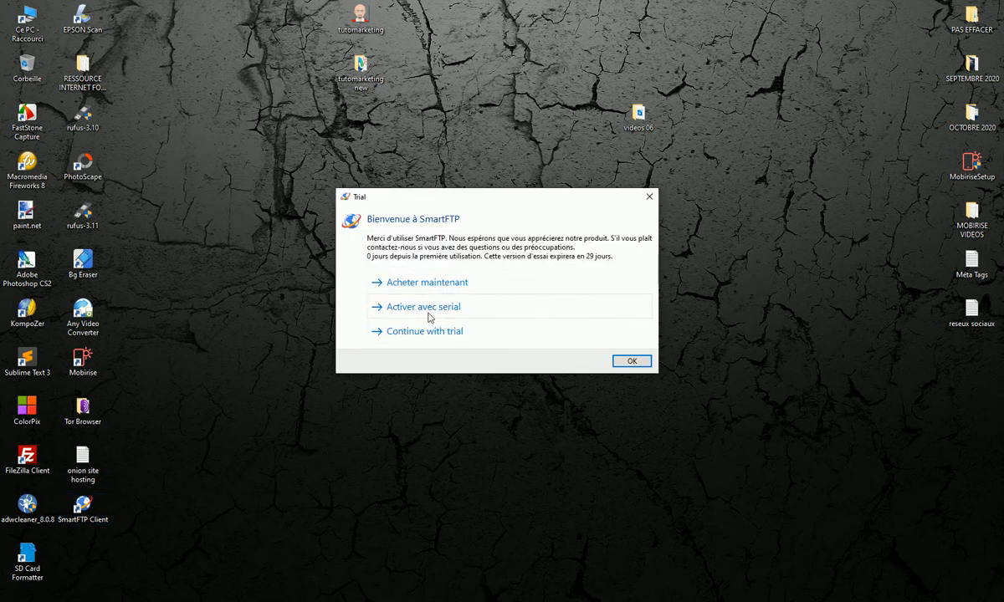
pyautogui.click(440, 335)
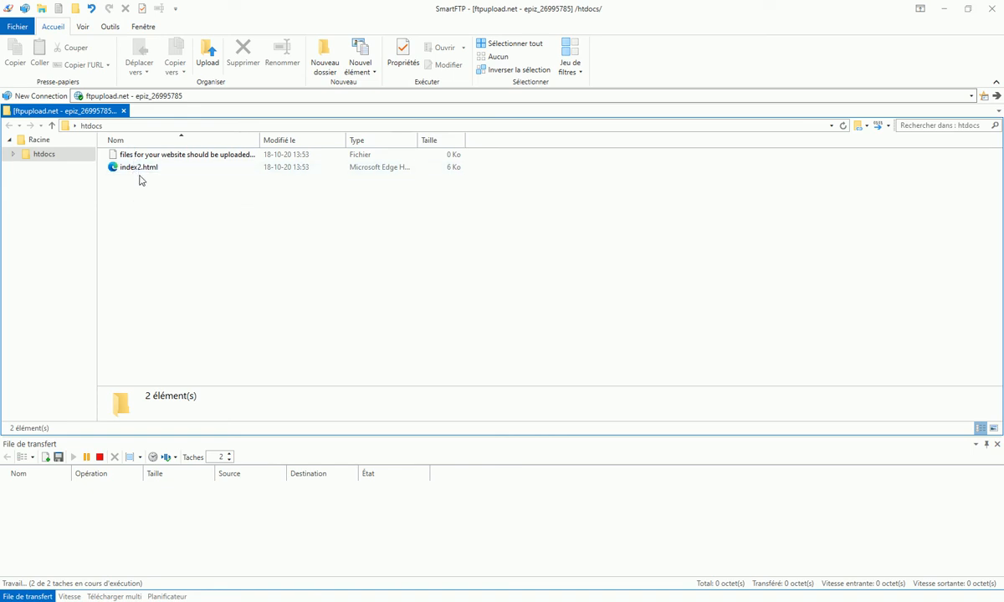
pyautogui.click(52, 126)
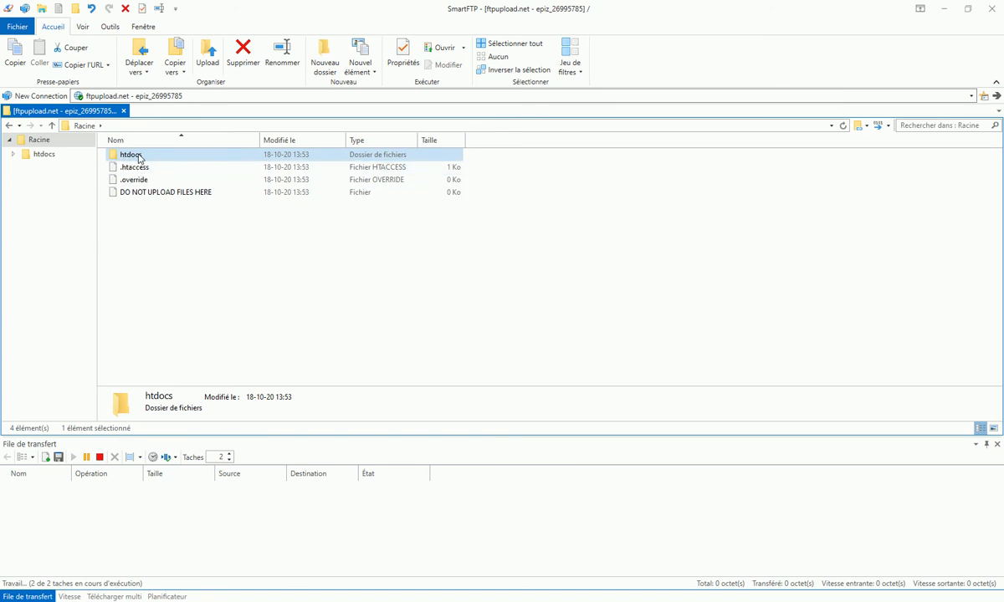
pyautogui.doubleClick(117, 158)
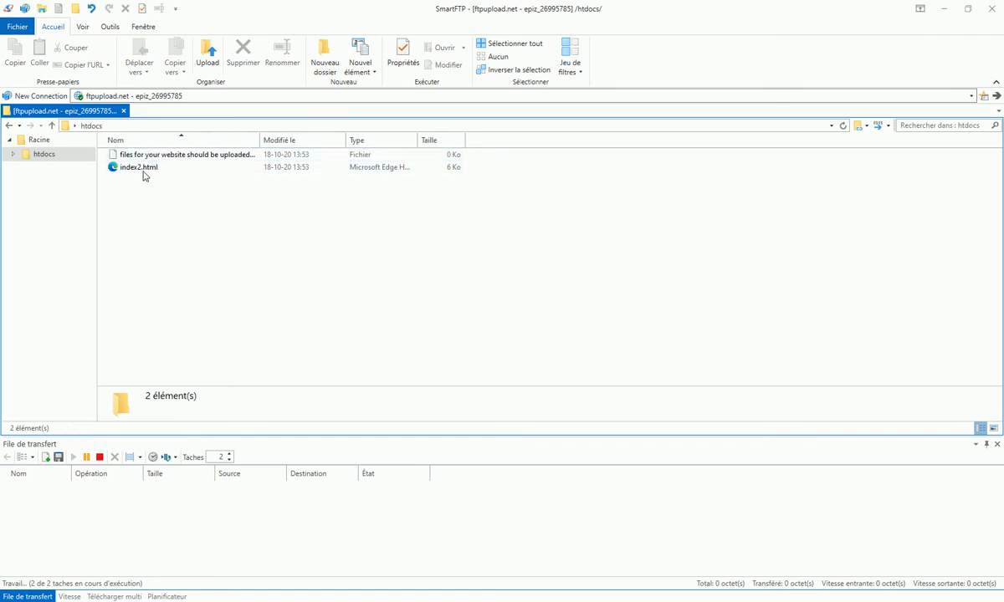
# Start a new SmartFTP connection and set its host to ftpupload.net, copied from the hosting account's FTP details.
pyautogui.click(35, 96)
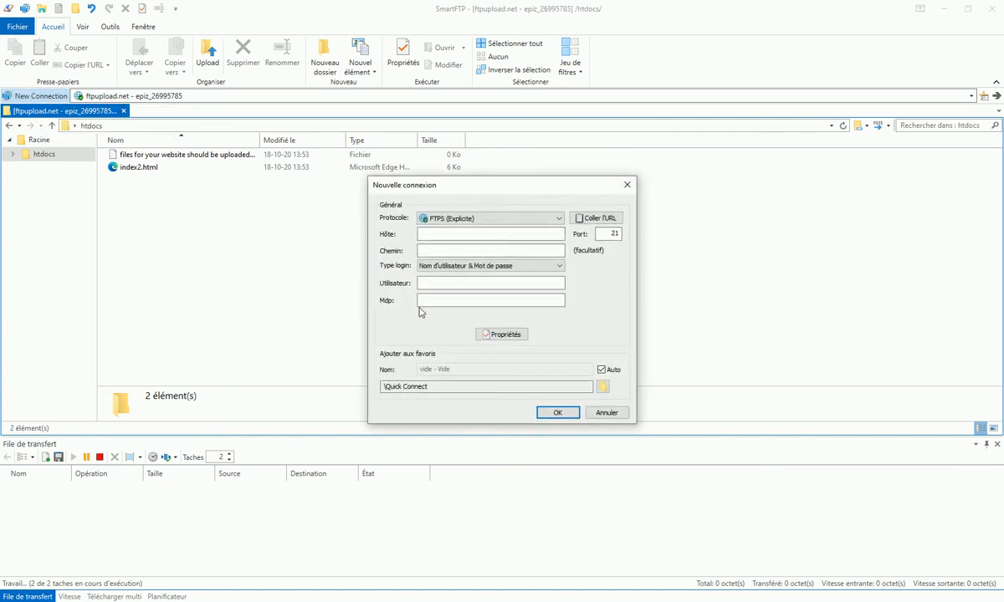
pyautogui.click(420, 234)
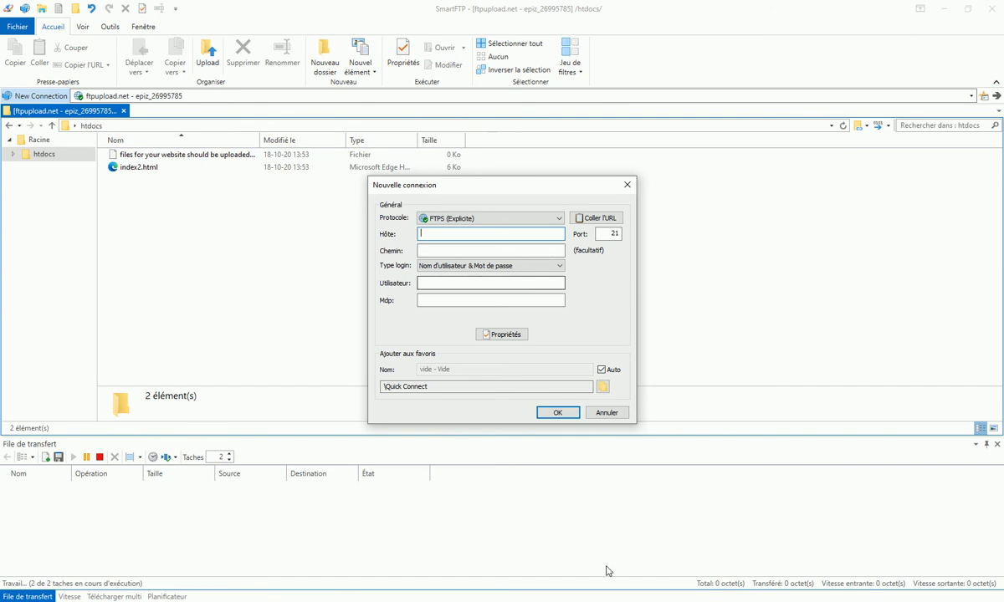
pyautogui.click(637, 600)
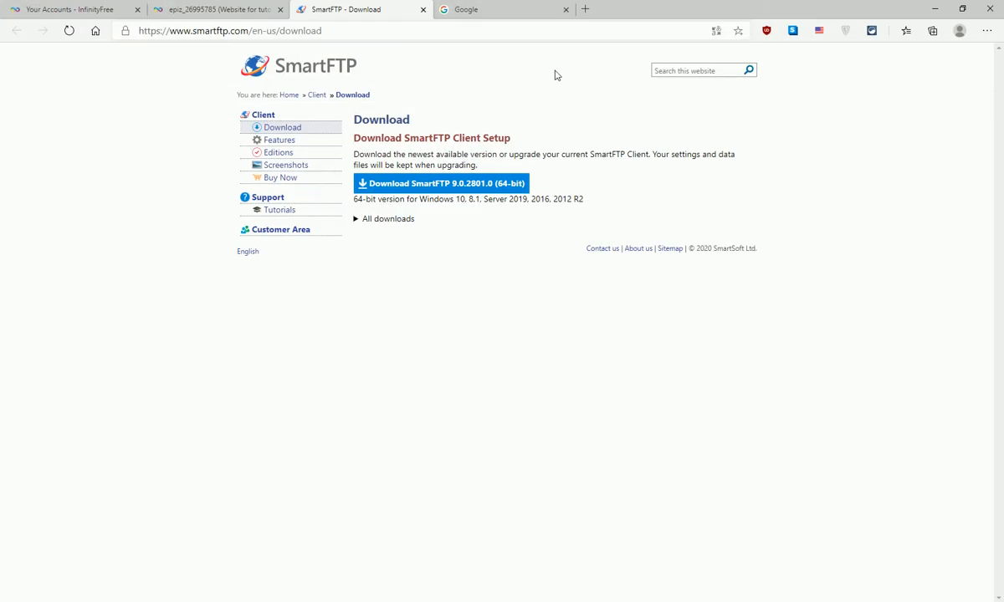
pyautogui.click(200, 10)
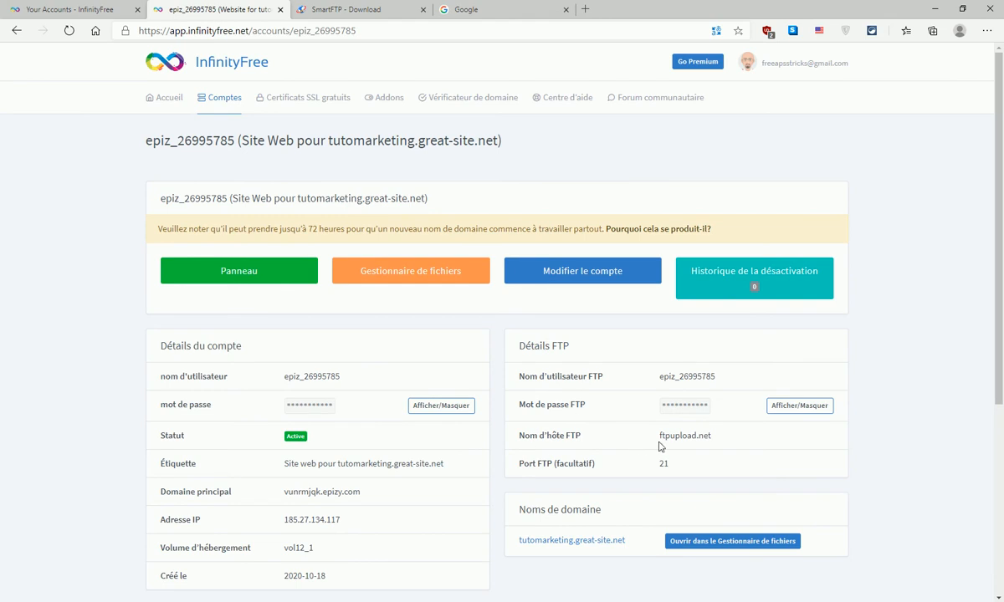
pyautogui.moveTo(660, 436); pyautogui.dragTo(726, 444)
pyautogui.rightClick(690, 436)
pyautogui.click(738, 276)
pyautogui.hotkey('alt', 'Tab')
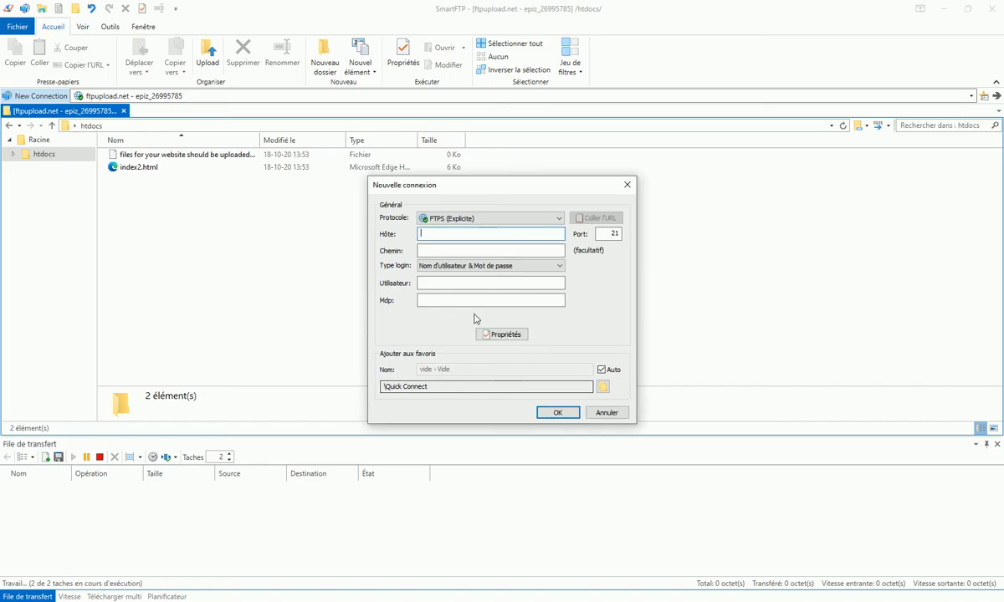
pyautogui.rightClick(421, 233)
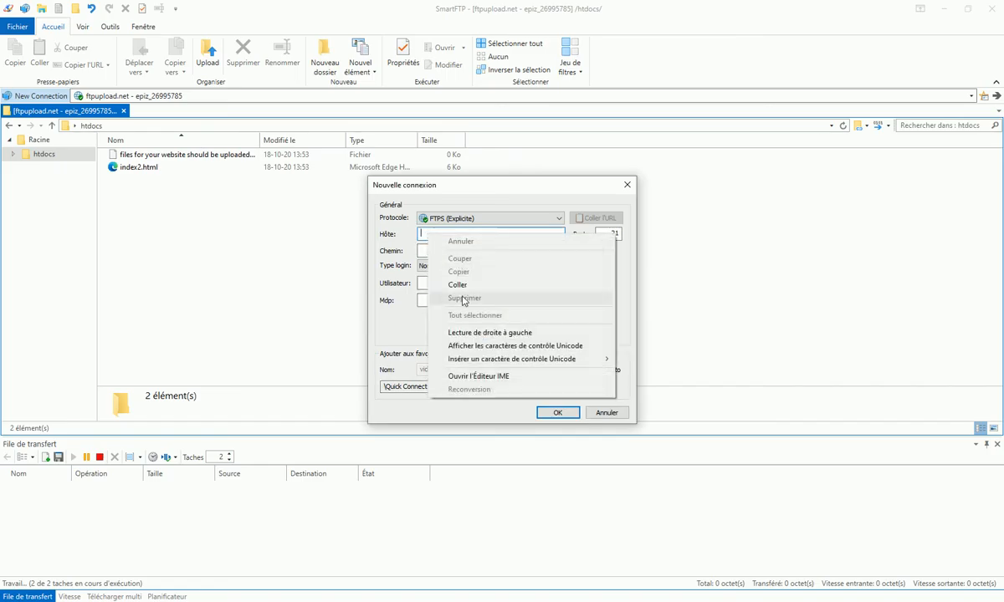
pyautogui.click(457, 287)
# Copy the FTP username from the hosting account into the new connection's user field, and cancel the connection.
pyautogui.click(422, 282)
pyautogui.hotkey('alt', 'Tab')
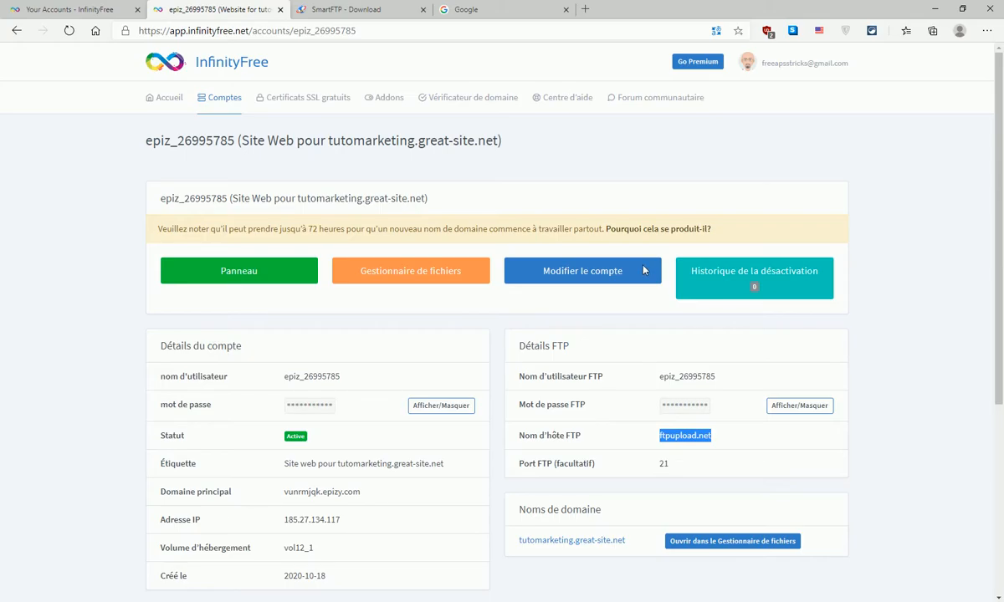
pyautogui.moveTo(660, 378); pyautogui.dragTo(720, 384)
pyautogui.rightClick(705, 381)
pyautogui.click(736, 388)
pyautogui.hotkey('alt', 'Tab')
pyautogui.click(435, 281)
pyautogui.rightClick(433, 285)
pyautogui.click(460, 330)
pyautogui.doubleClick(613, 233)
pyautogui.click(430, 302)
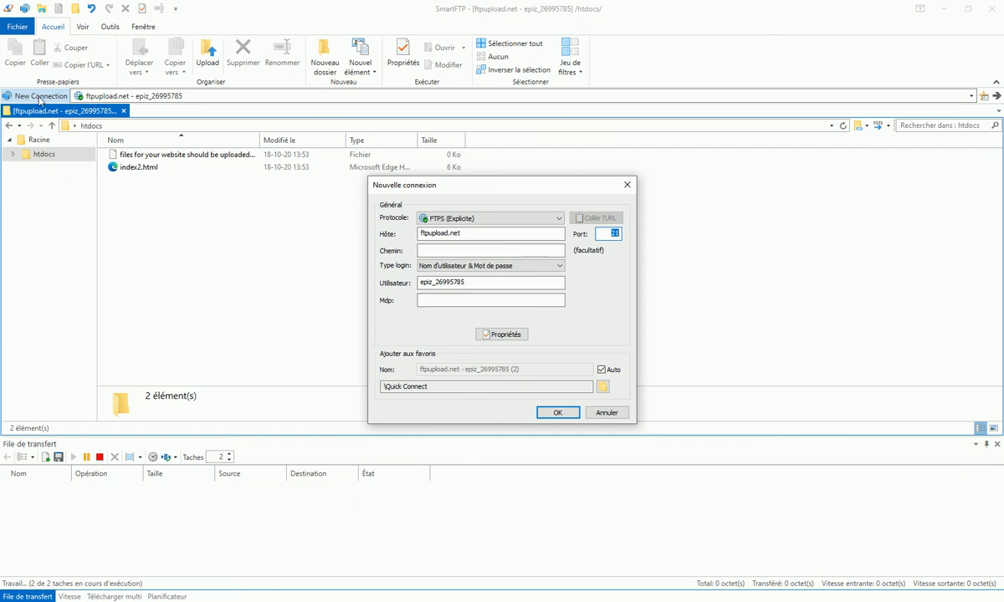
pyautogui.click(606, 413)
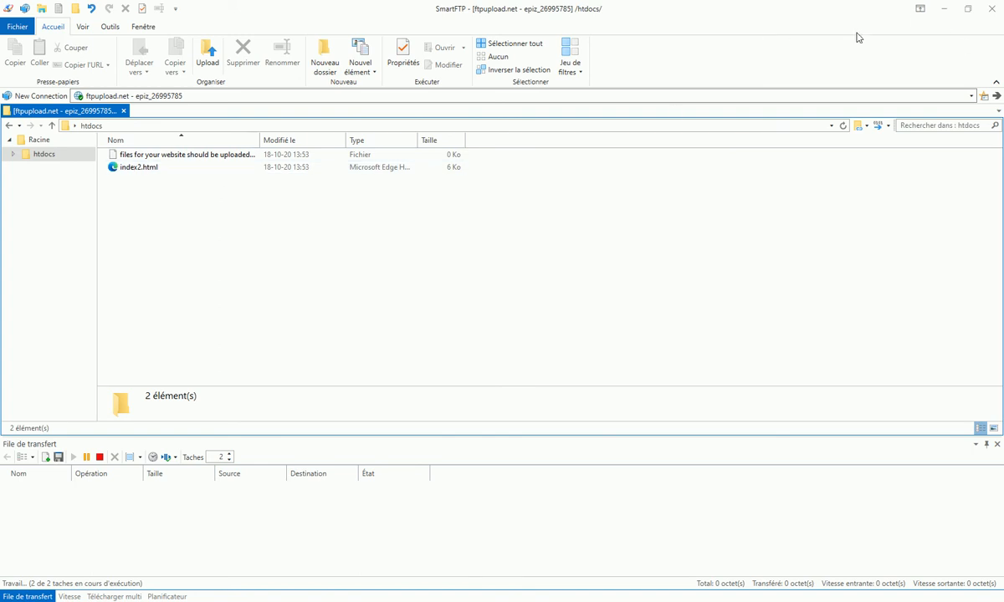
pyautogui.click(943, 8)
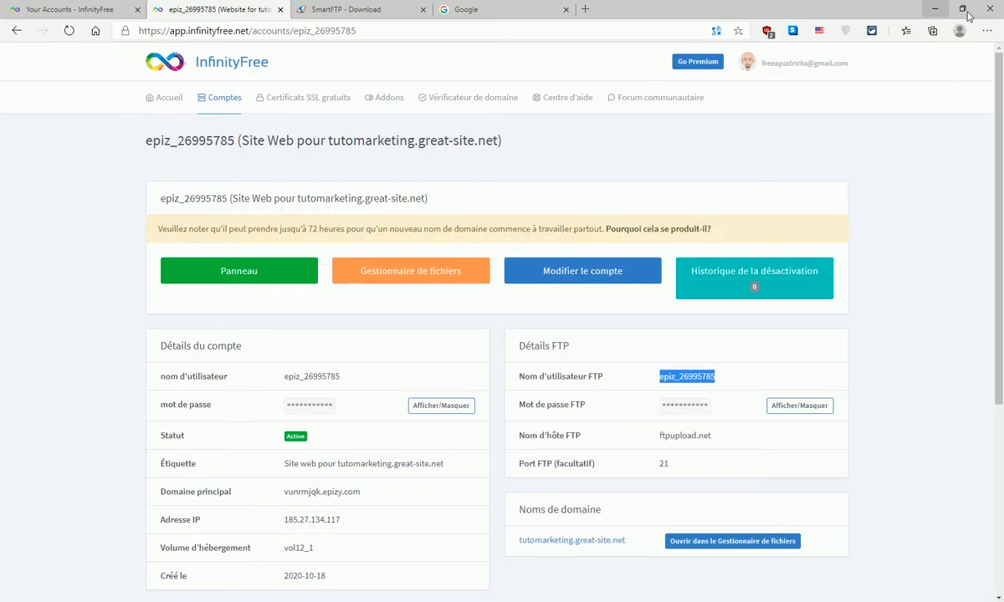
pyautogui.click(940, 10)
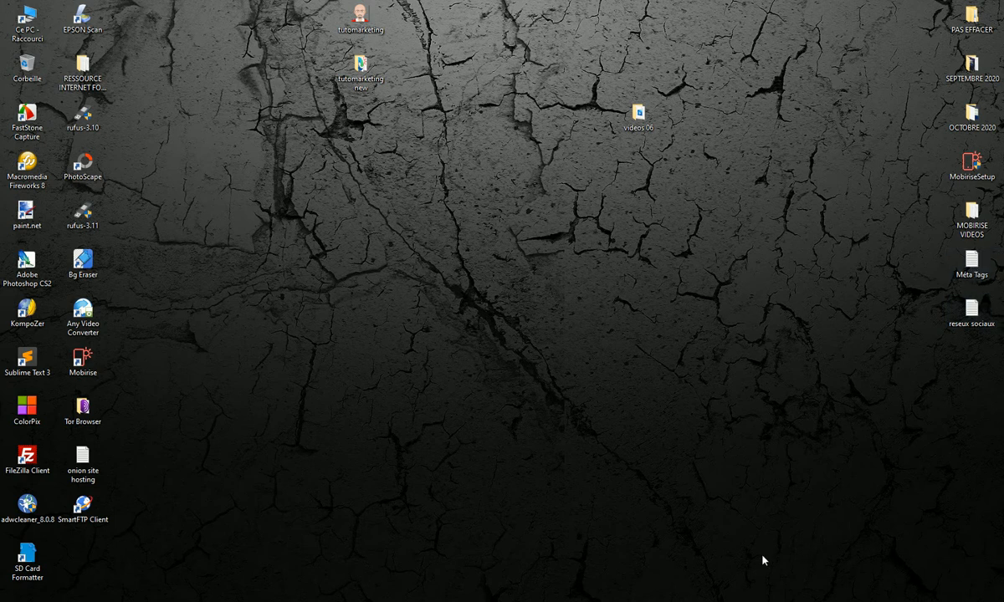
pyautogui.click(502, 601)
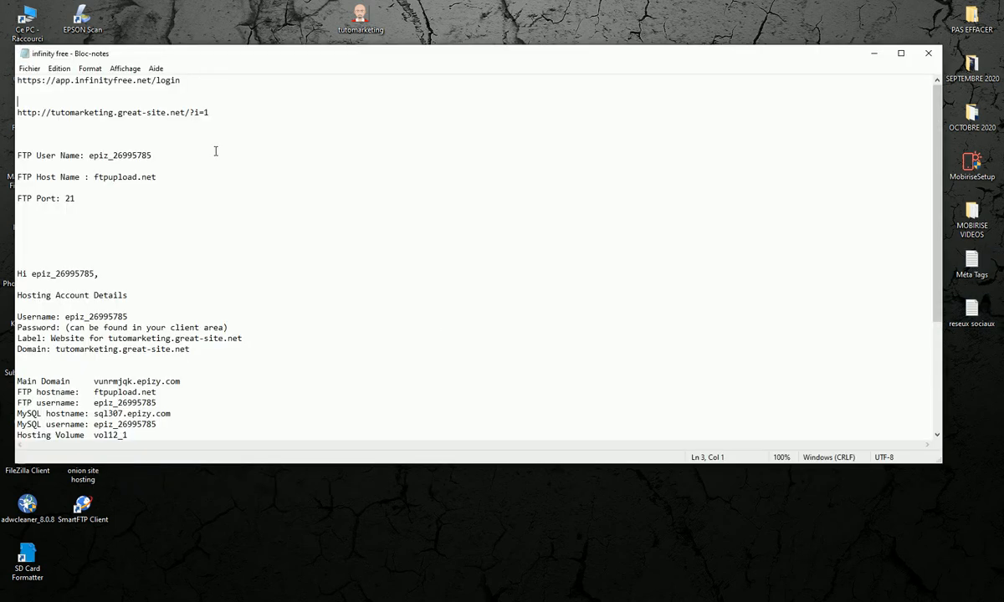
pyautogui.moveTo(18, 111); pyautogui.dragTo(244, 109)
pyautogui.rightClick(186, 111)
pyautogui.click(241, 152)
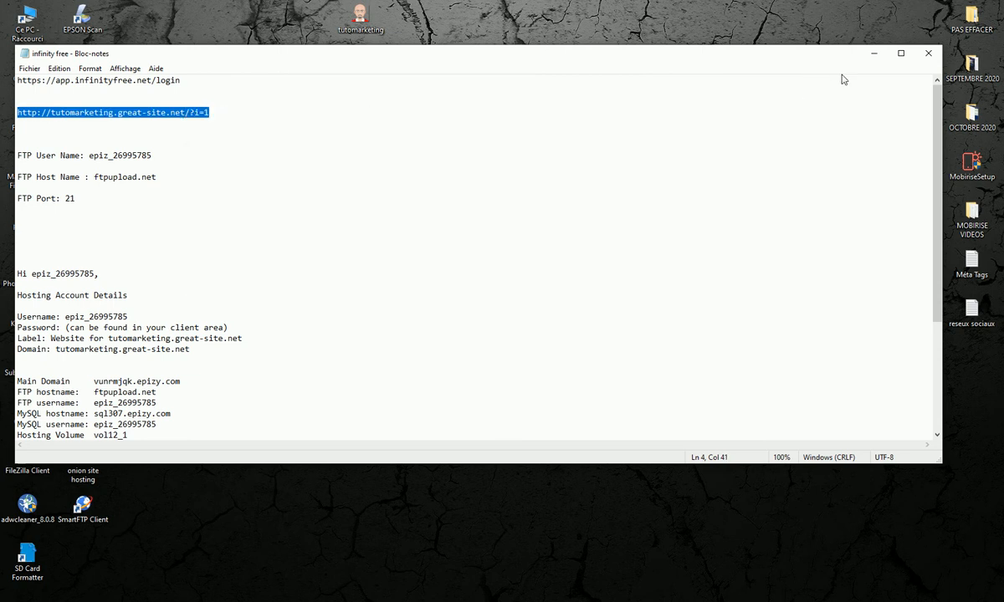
pyautogui.click(873, 52)
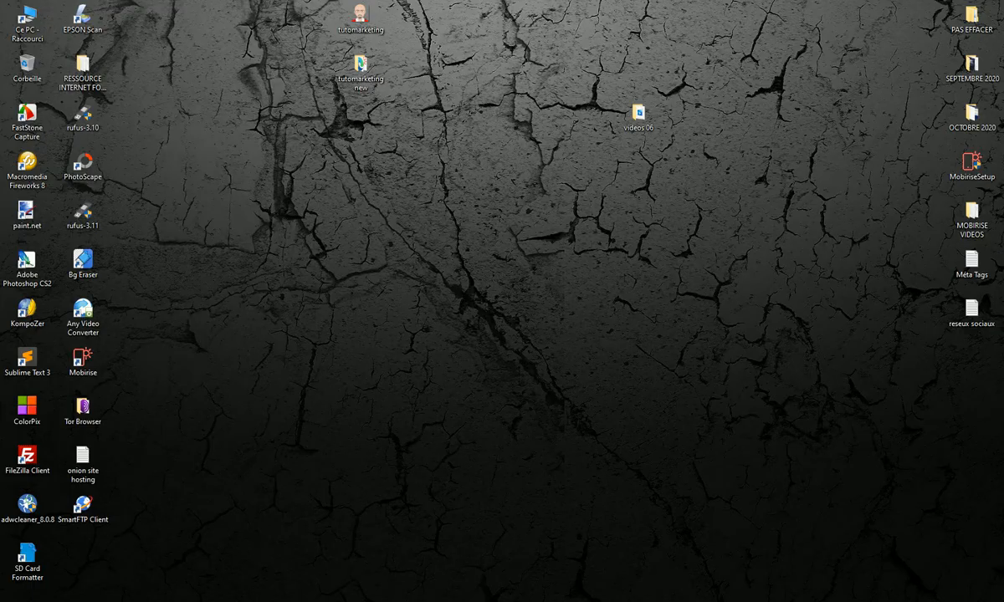
pyautogui.hotkey('alt', 'Tab')
pyautogui.click(446, 10)
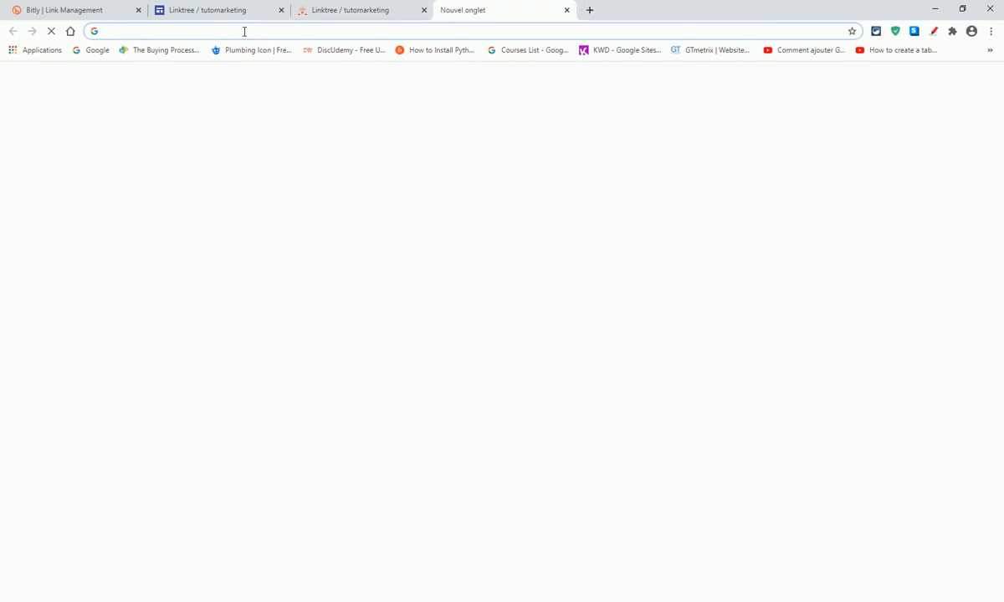
pyautogui.rightClick(252, 32)
pyautogui.click(282, 110)
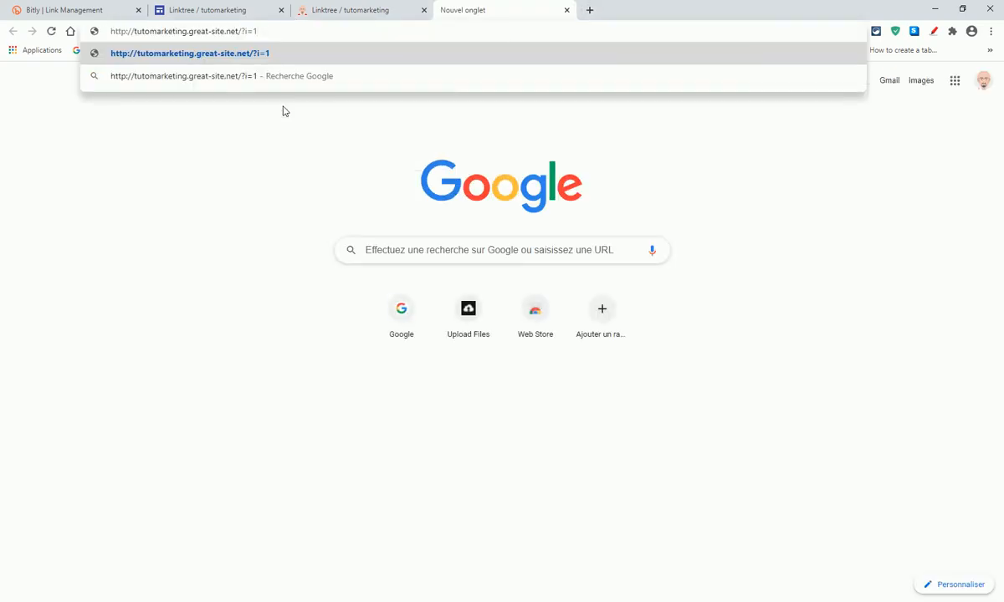
pyautogui.press('Return')
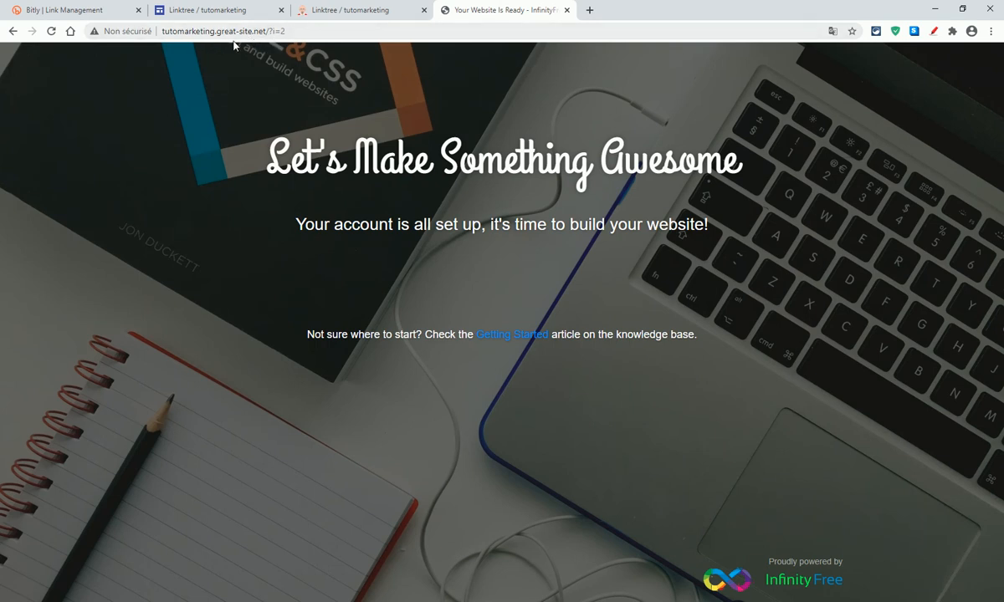
pyautogui.moveTo(216, 31); pyautogui.dragTo(270, 31)
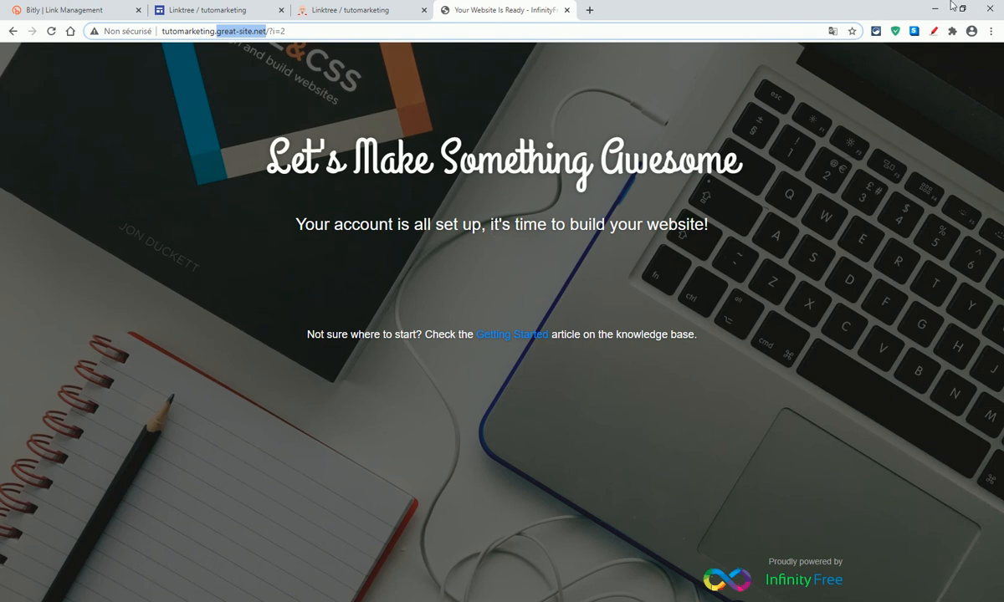
pyautogui.click(987, 10)
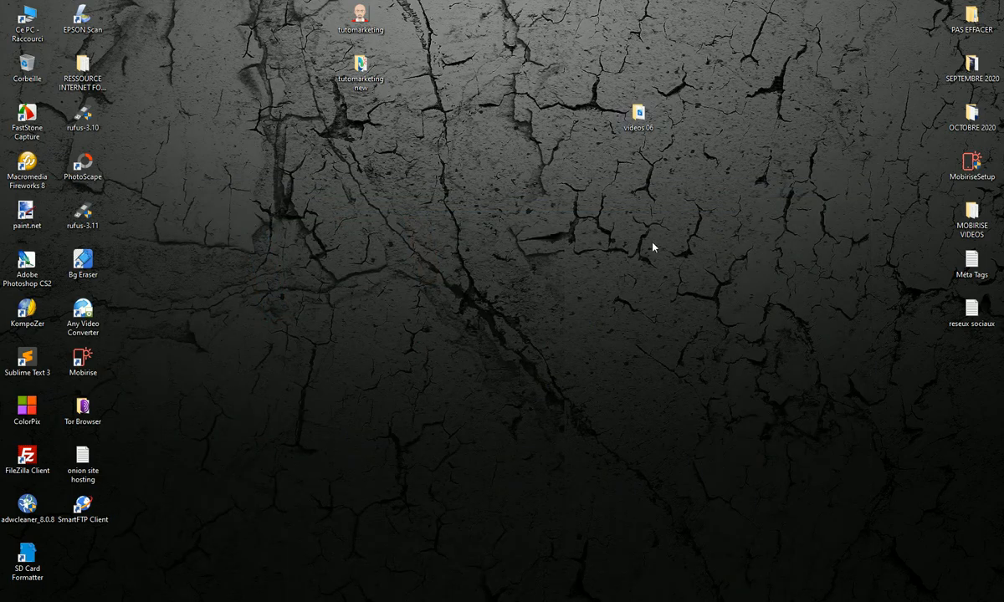
# Open the tutomarketing new folder from the desktop, and permanently delete index2.html from the server's htdocs folder in SmartFTP.
pyautogui.moveTo(362, 72); pyautogui.dragTo(403, 174)
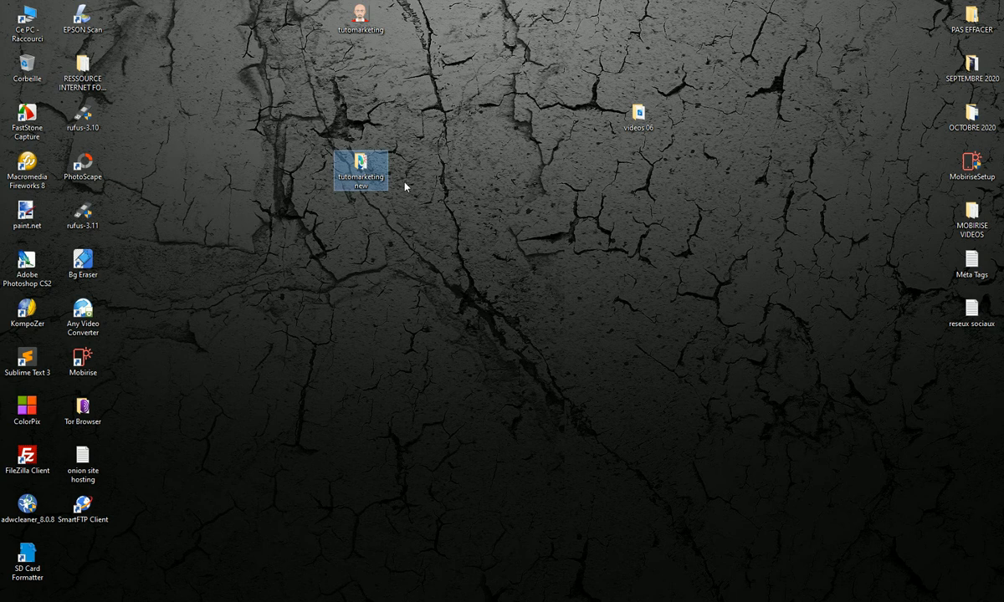
pyautogui.doubleClick(363, 166)
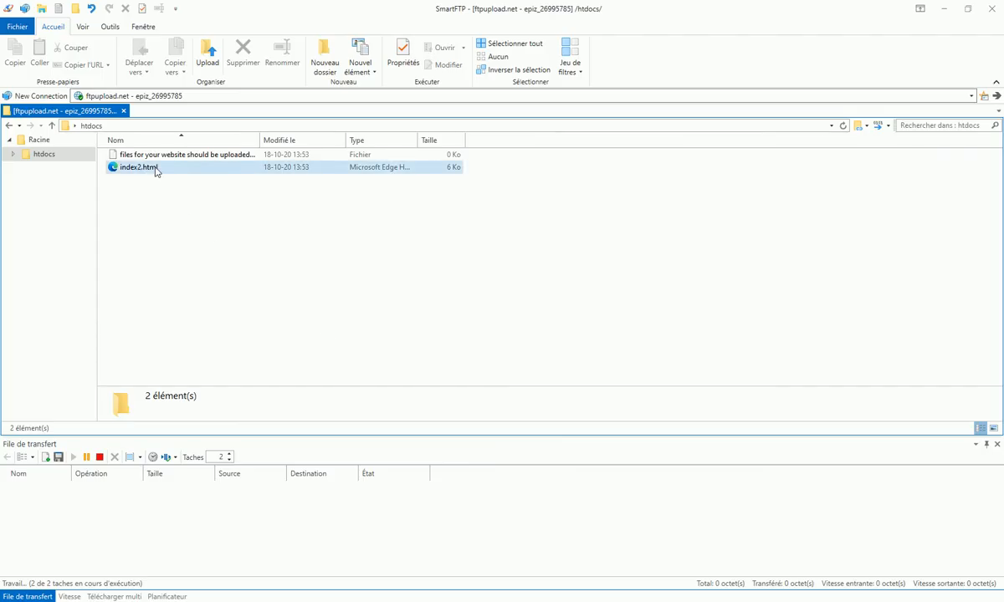
pyautogui.rightClick(156, 170)
pyautogui.click(209, 330)
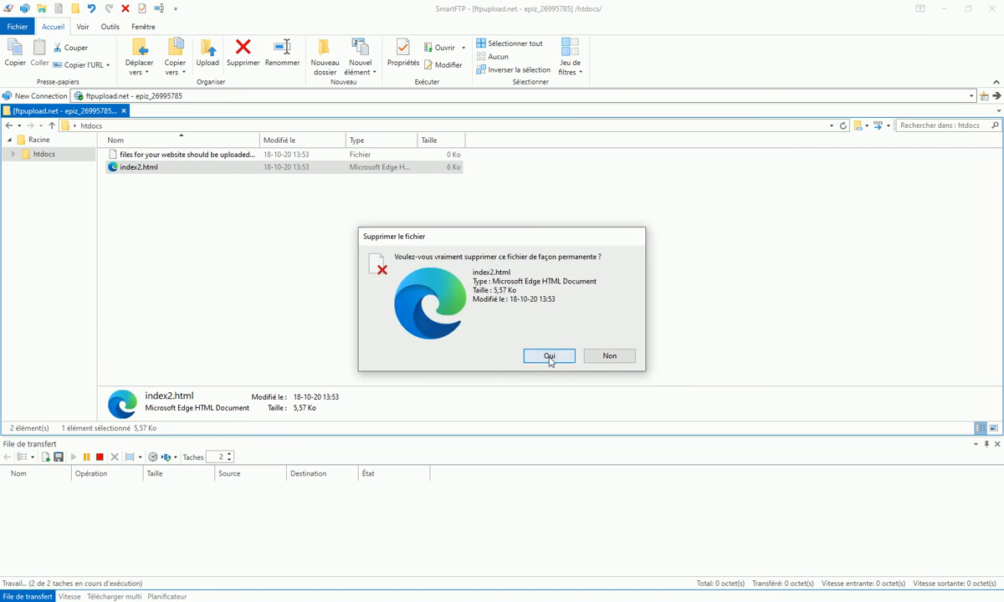
pyautogui.click(530, 355)
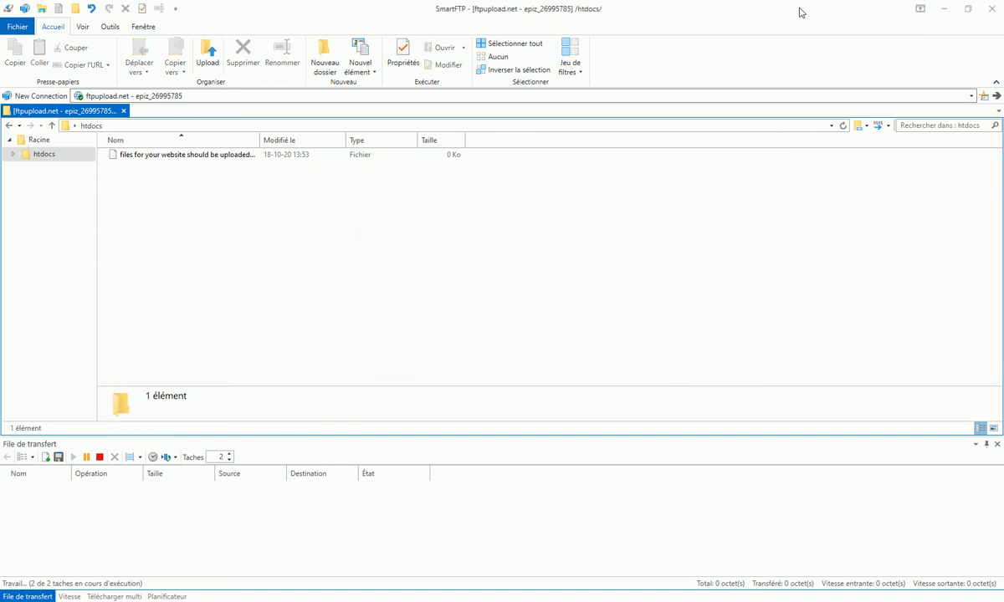
# Upload the index file and the assets folder from tutomarketing new to the server's htdocs folder.
pyautogui.doubleClick(807, 16)
pyautogui.moveTo(809, 149); pyautogui.dragTo(732, 167)
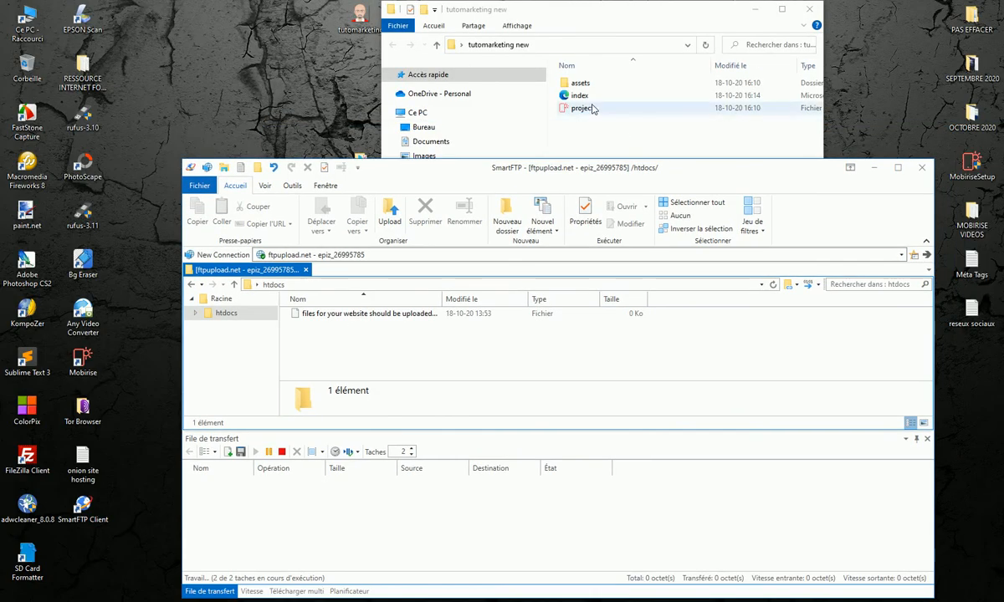
pyautogui.click(566, 94)
pyautogui.moveTo(566, 95); pyautogui.dragTo(363, 340)
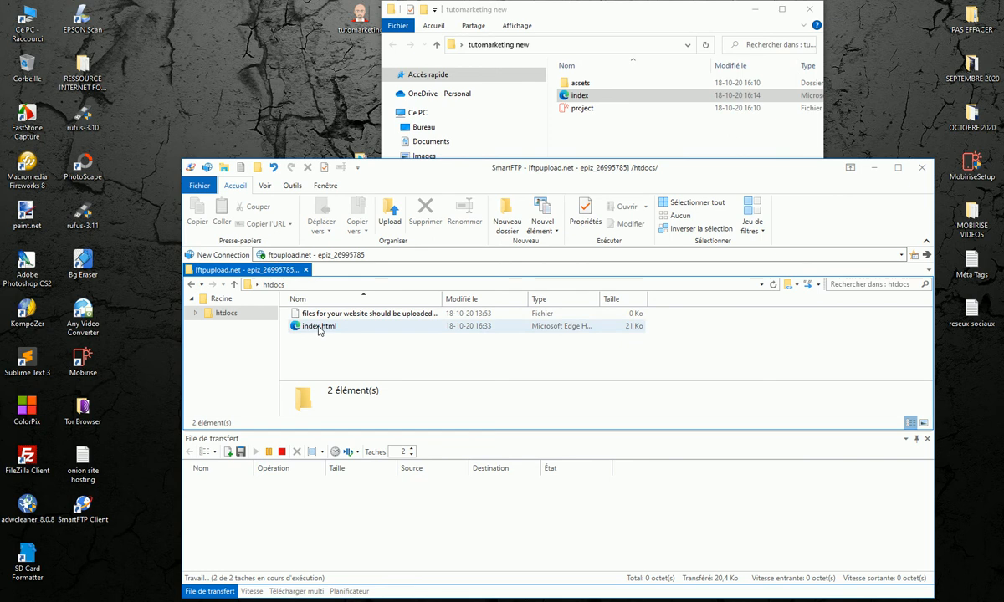
pyautogui.moveTo(577, 83); pyautogui.dragTo(338, 359)
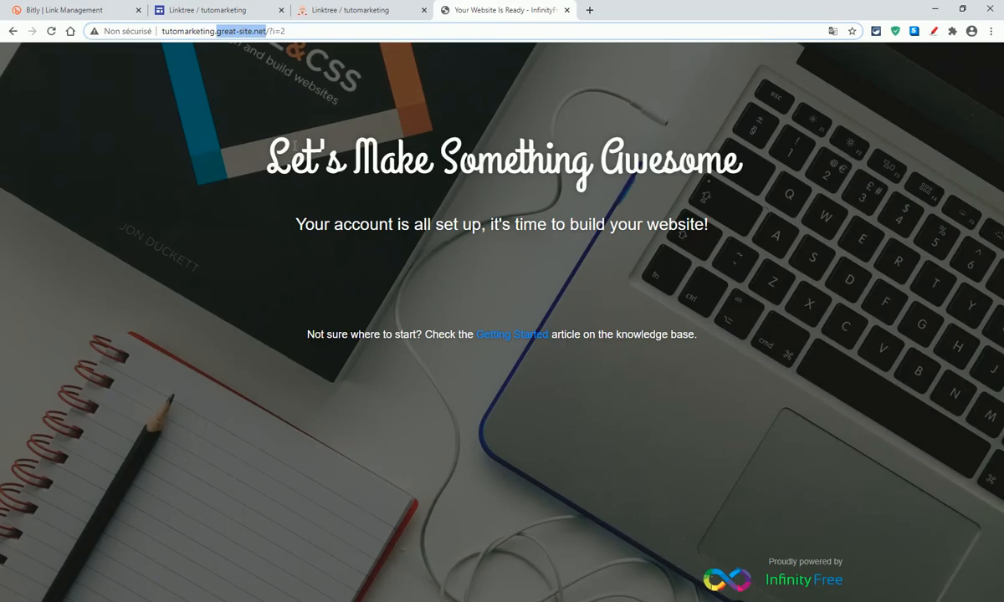
# Reload the tutomarketing.great-site.net page in Chrome and look through the uploaded site down to its contact form and footer.
pyautogui.click(51, 31)
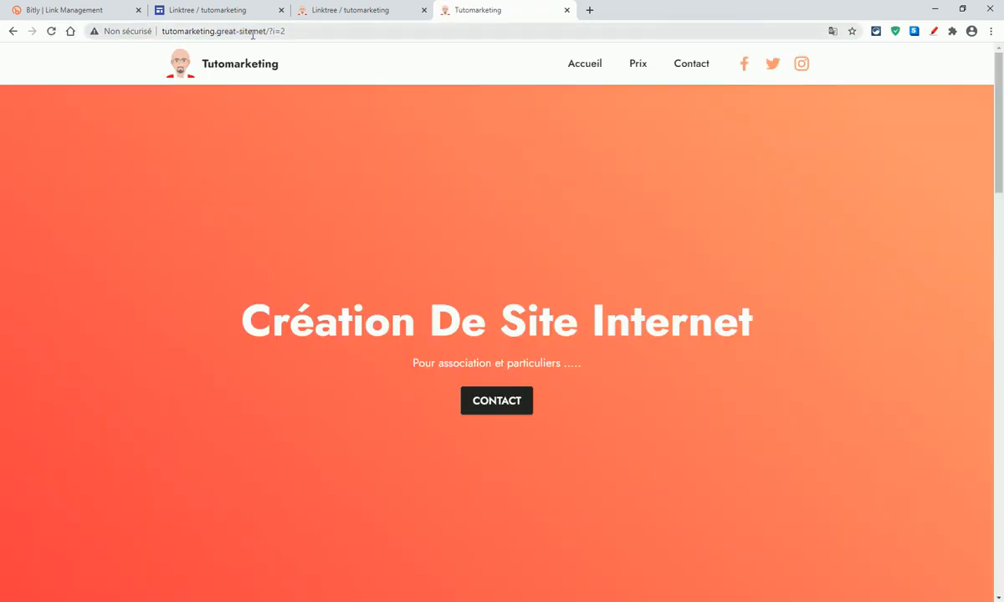
pyautogui.scroll(-20, 692, 227)
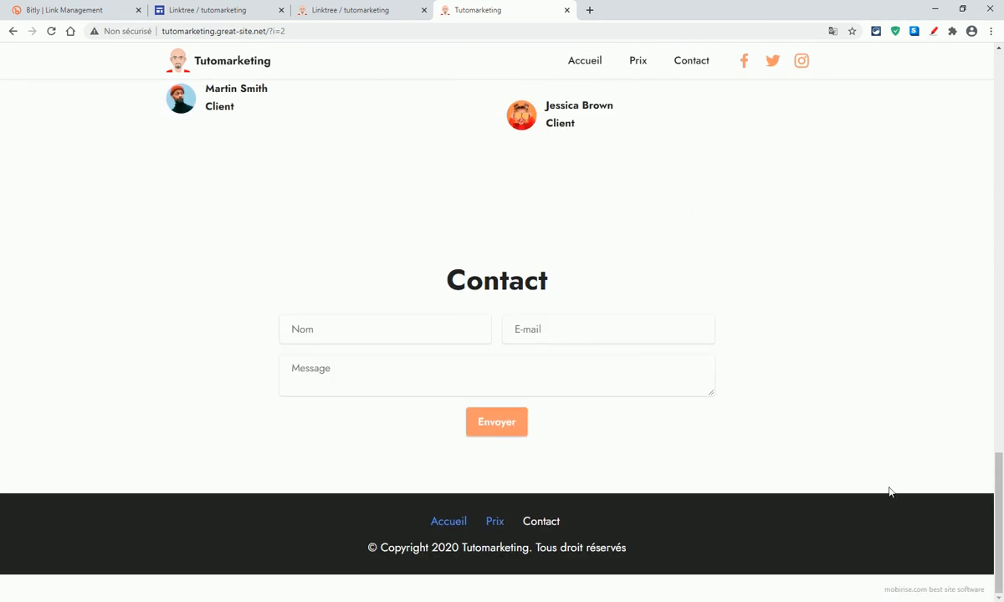
pyautogui.scroll(1, 839, 353)
pyautogui.scroll(20, 839, 353)
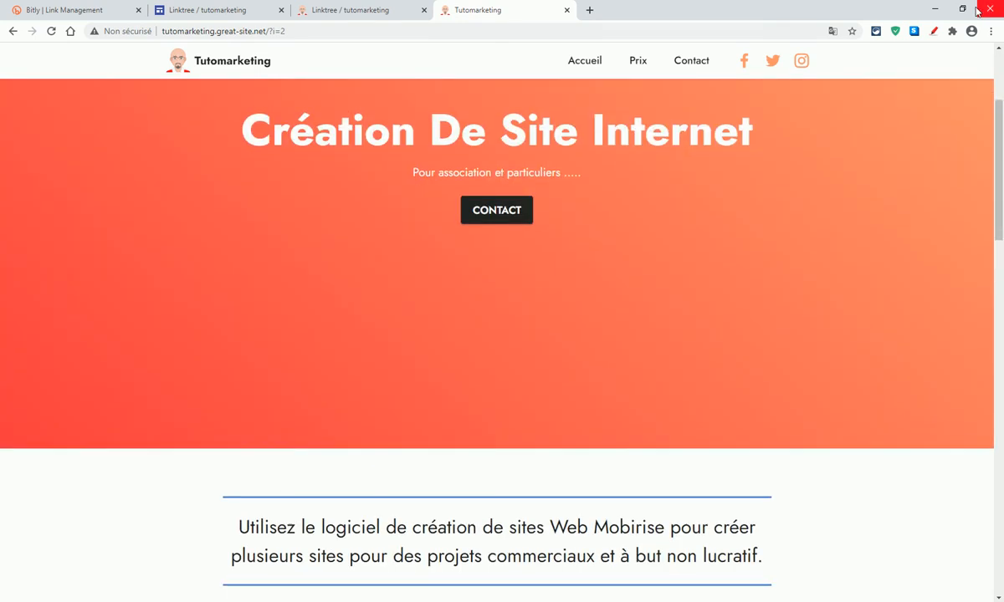
# Check the site's mobile layout and navigation menu in a narrow browser window, and return to the full-size view.
pyautogui.click(963, 10)
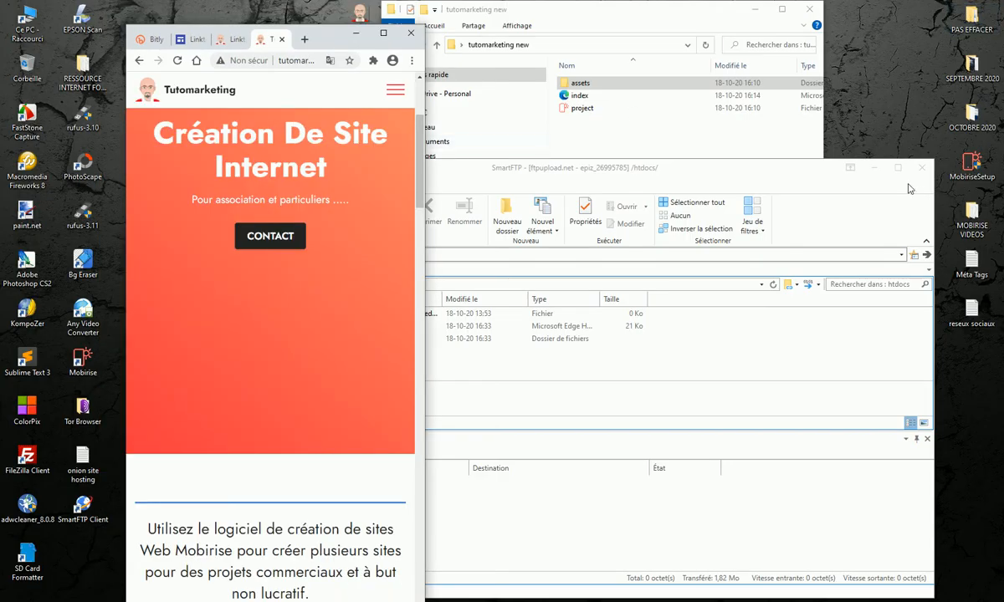
pyautogui.click(874, 173)
pyautogui.click(755, 8)
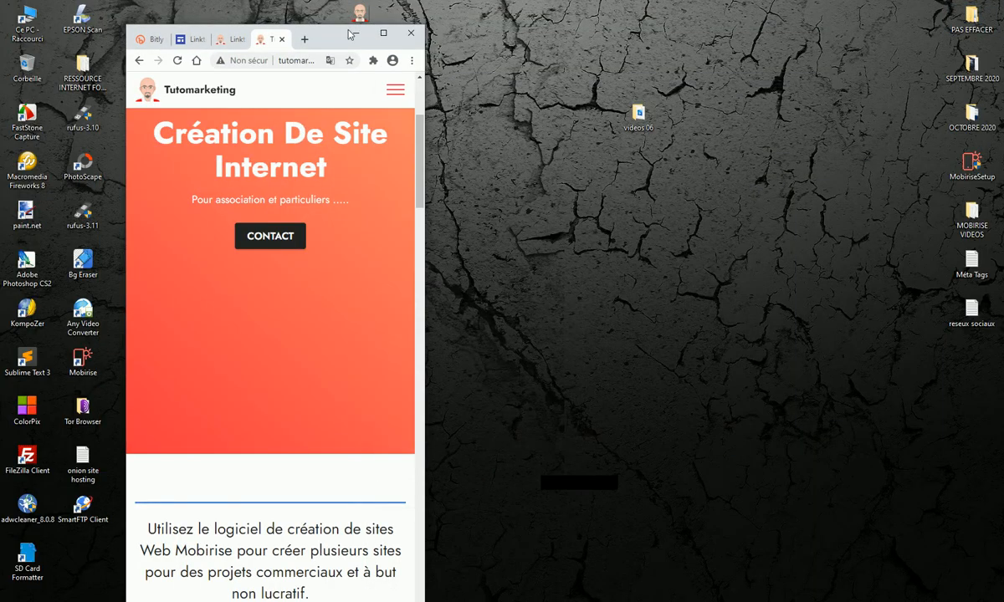
pyautogui.moveTo(318, 39); pyautogui.dragTo(371, 27)
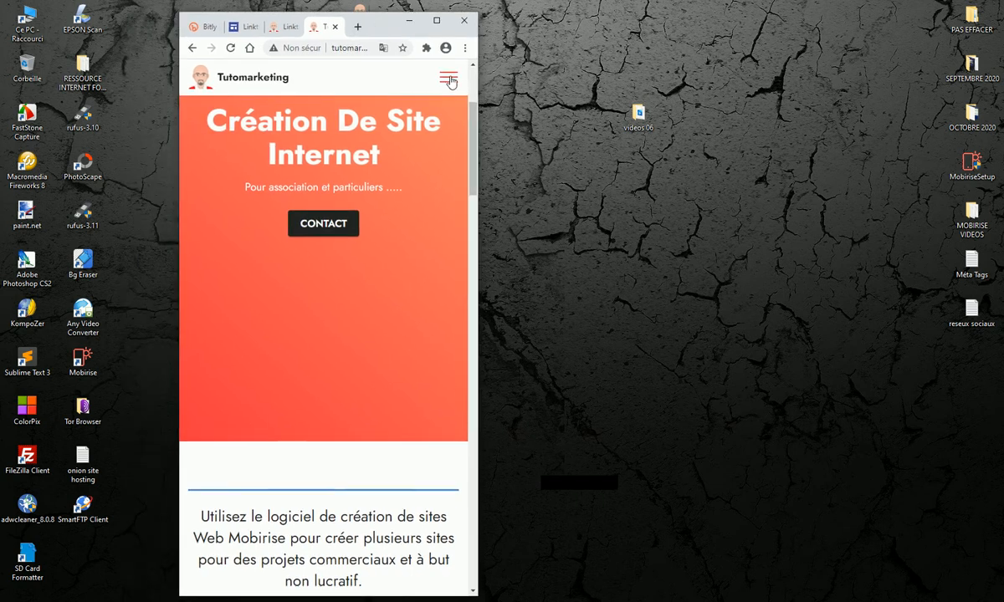
pyautogui.click(445, 79)
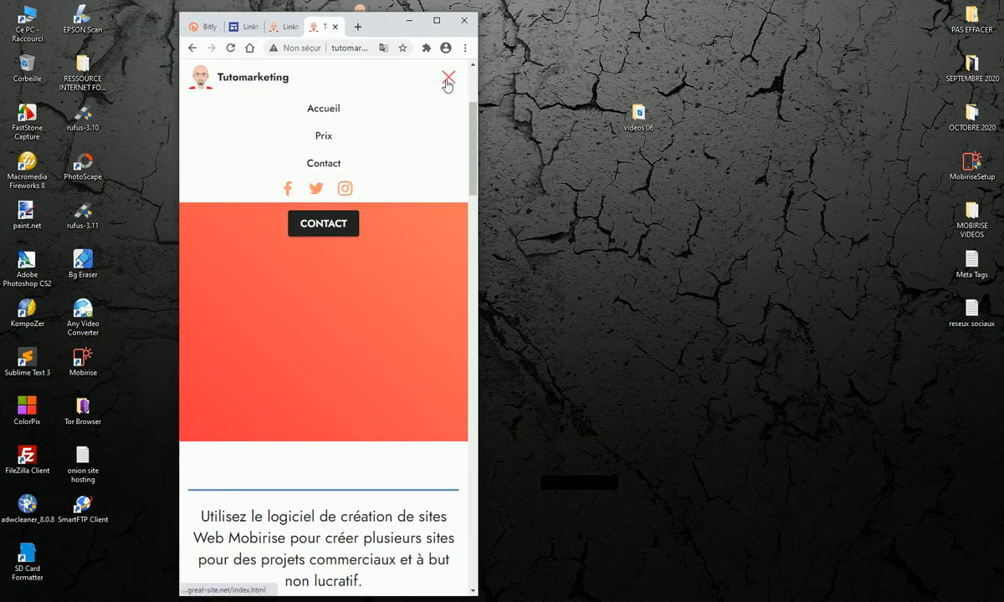
pyautogui.click(448, 80)
pyautogui.moveTo(474, 224); pyautogui.dragTo(468, 77)
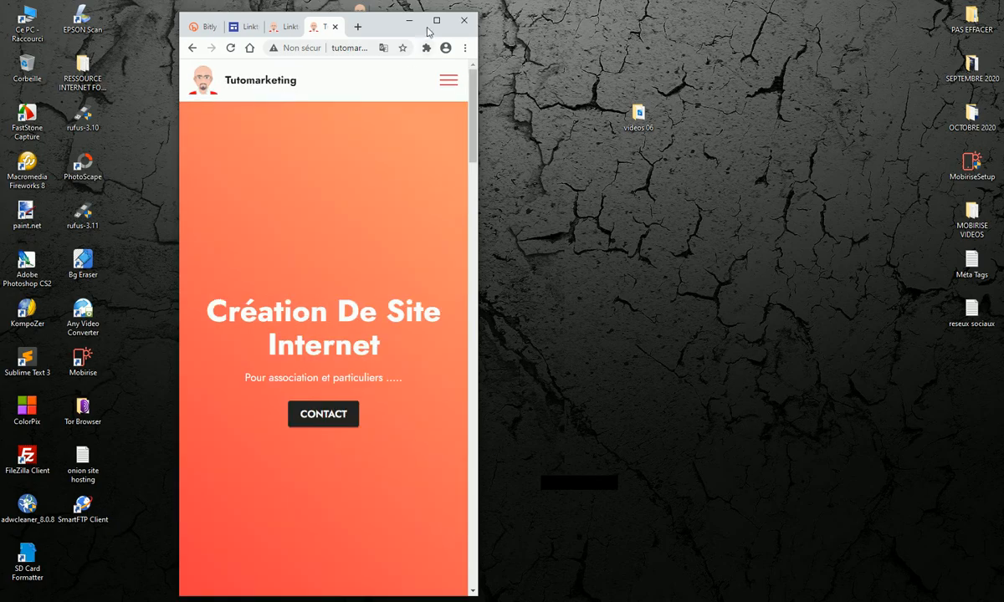
pyautogui.click(436, 20)
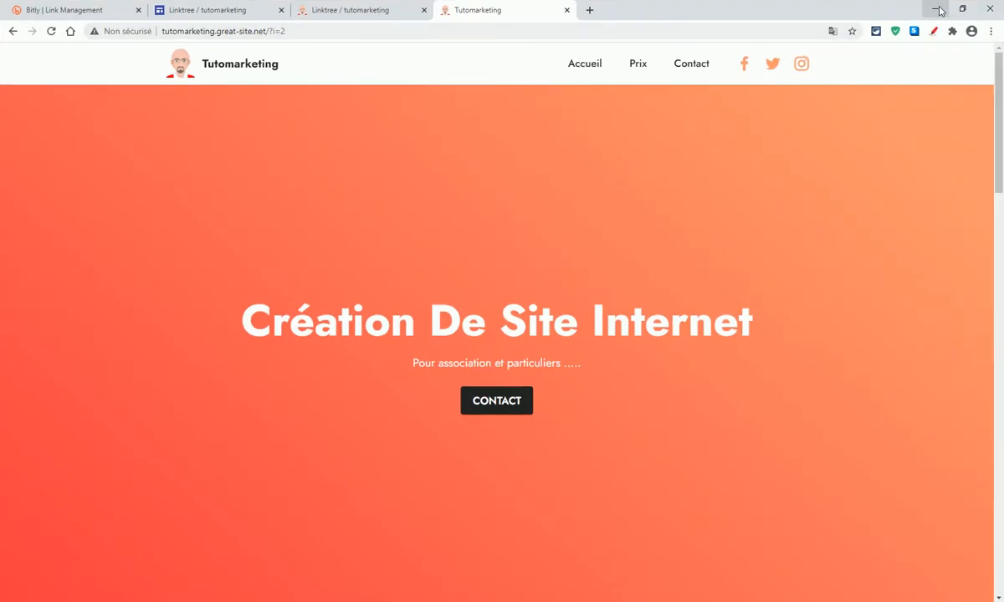
pyautogui.click(938, 10)
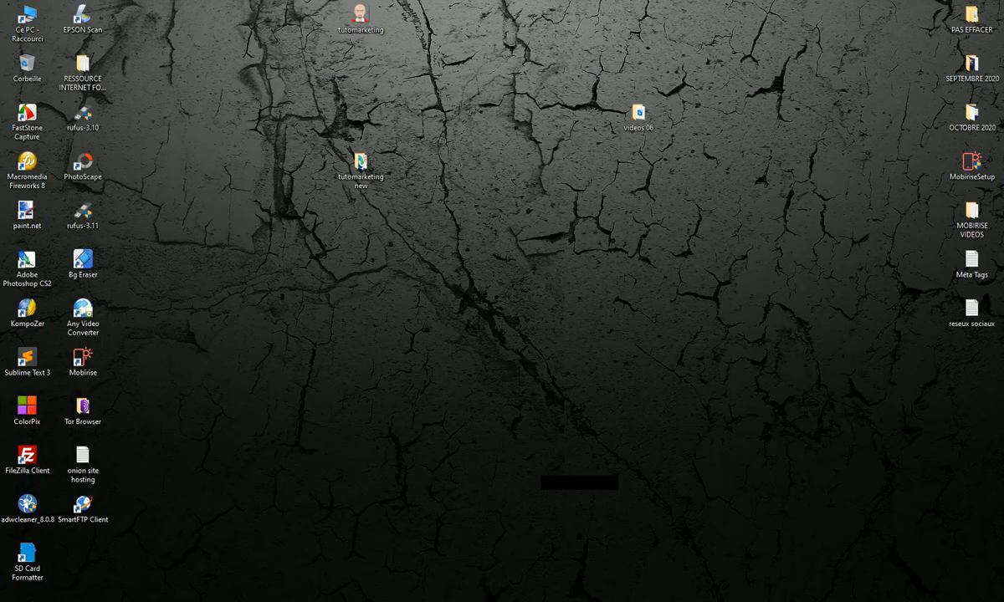
# Switch to the InfinityFree account page in Edge and open the hosting control panel.
pyautogui.click(633, 599)
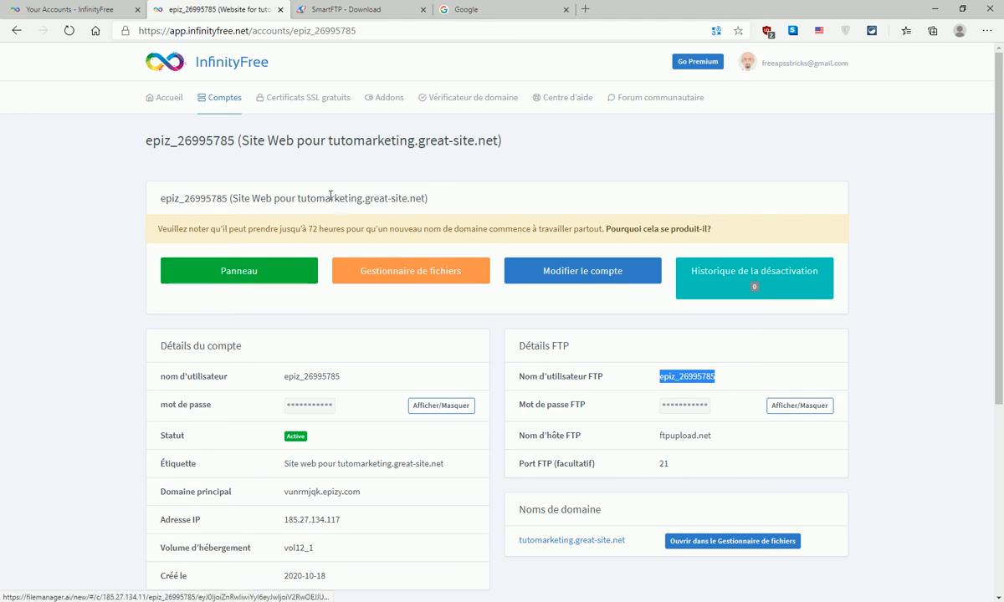
pyautogui.click(244, 276)
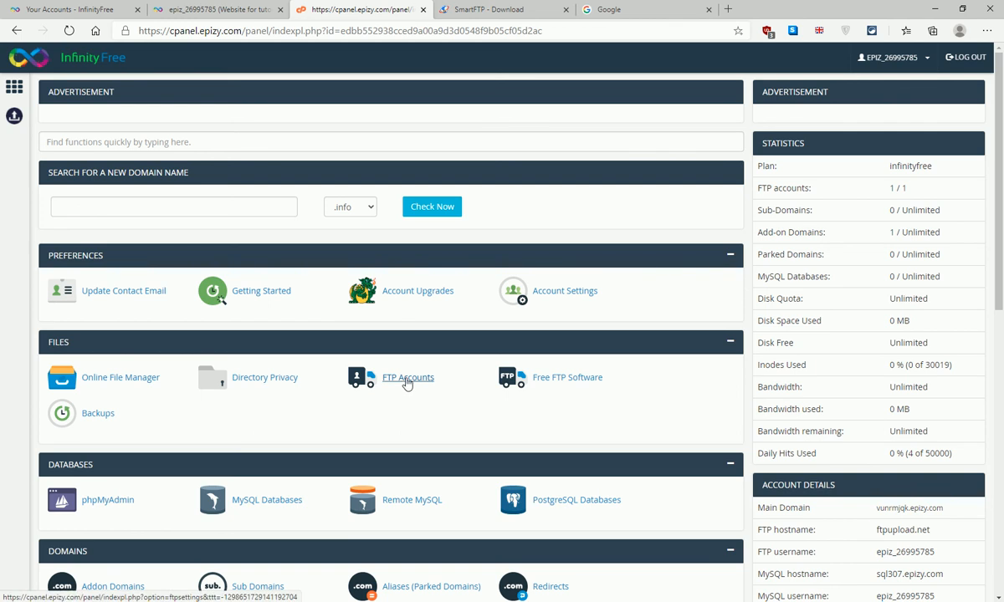
pyautogui.scroll(-2, 407, 383)
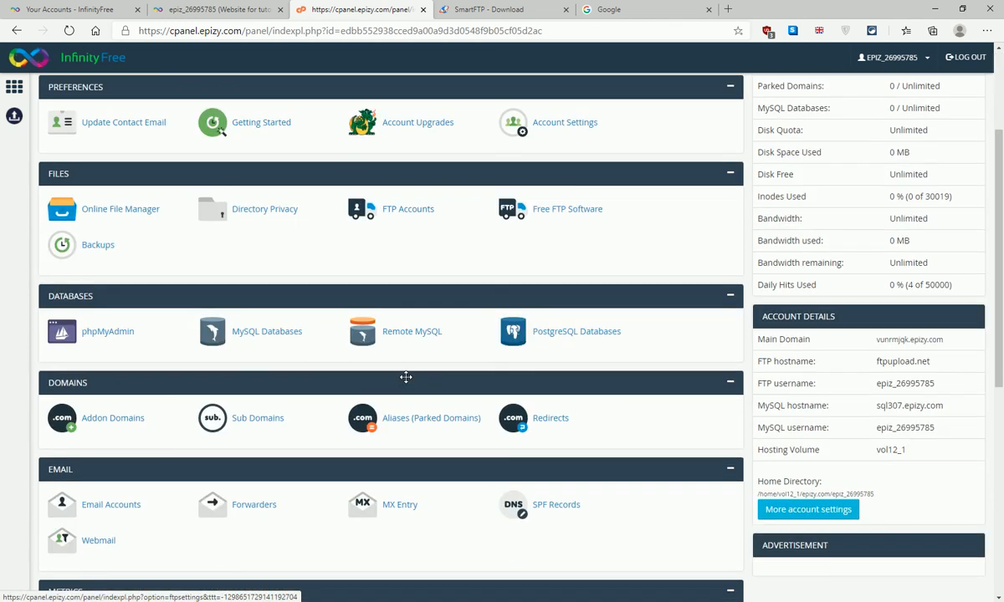
# Open phpMyAdmin from the control panel in a separate tab, view its page, and close it.
pyautogui.rightClick(123, 334)
pyautogui.click(138, 343)
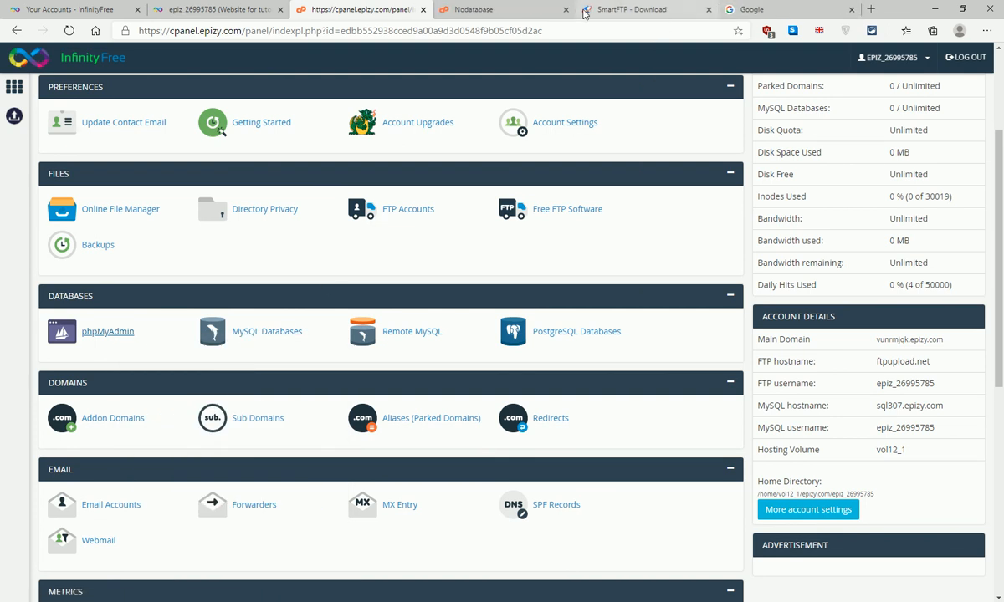
pyautogui.click(474, 10)
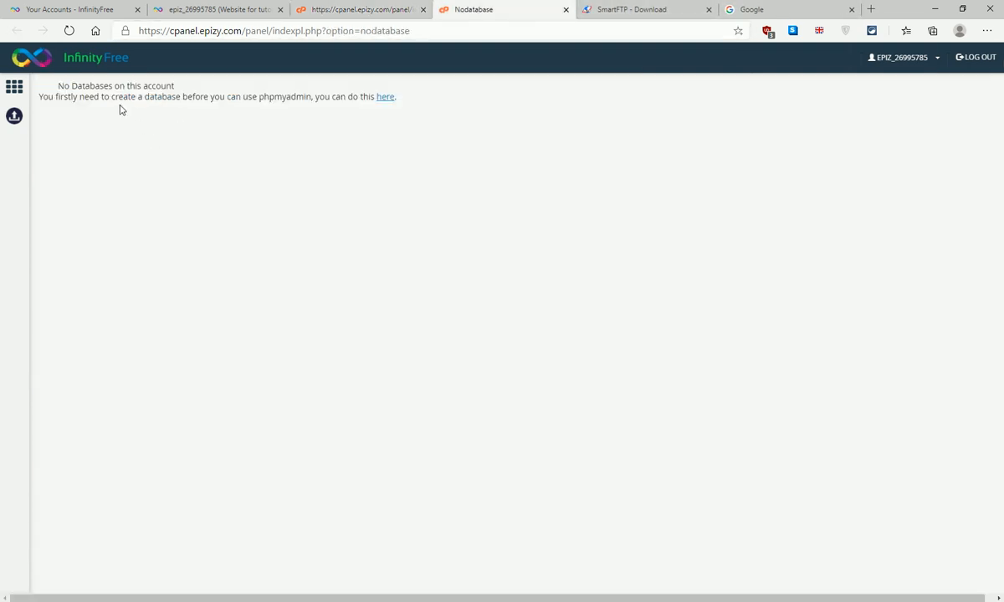
pyautogui.click(565, 10)
# Open the MySQL Databases page in a separate tab, view its database creation form, and return to the control panel.
pyautogui.rightClick(272, 338)
pyautogui.click(293, 350)
pyautogui.click(459, 14)
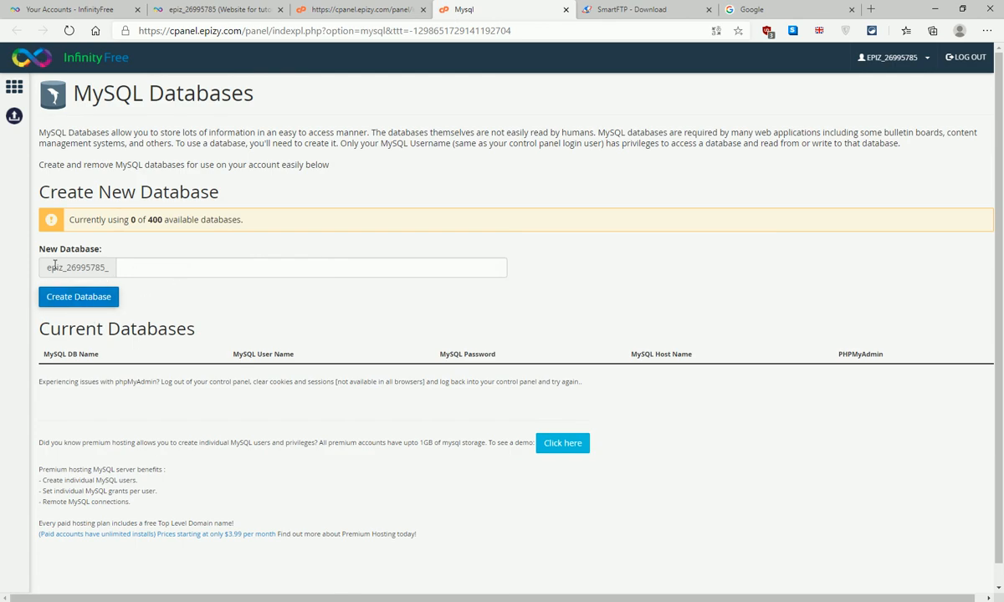
pyautogui.click(367, 6)
# Open the Softaculous Apps Installer to view its top scripts, close it, and review the control panel's account statistics.
pyautogui.scroll(-2, 344, 368)
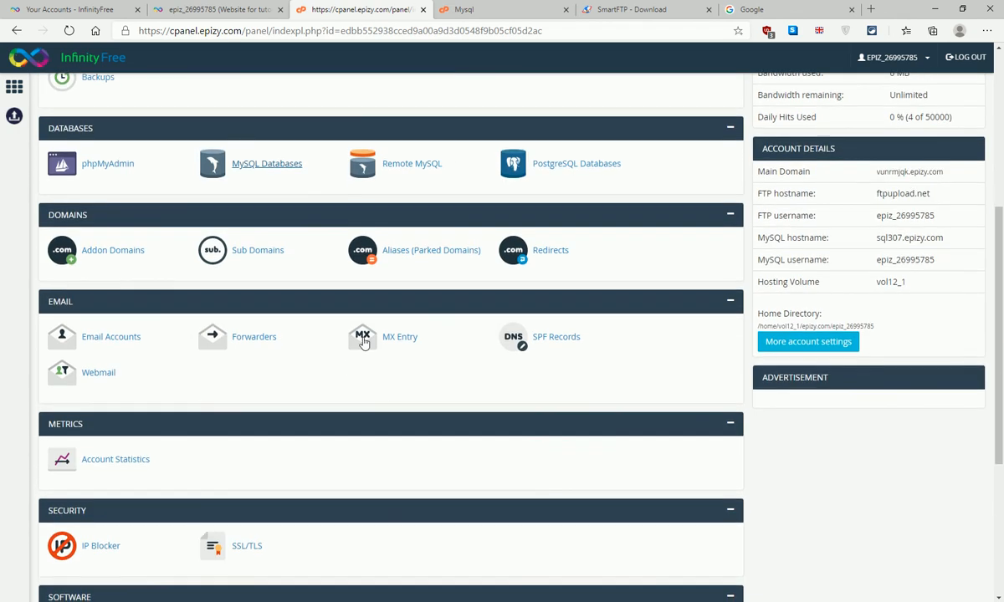
pyautogui.scroll(-3, 307, 336)
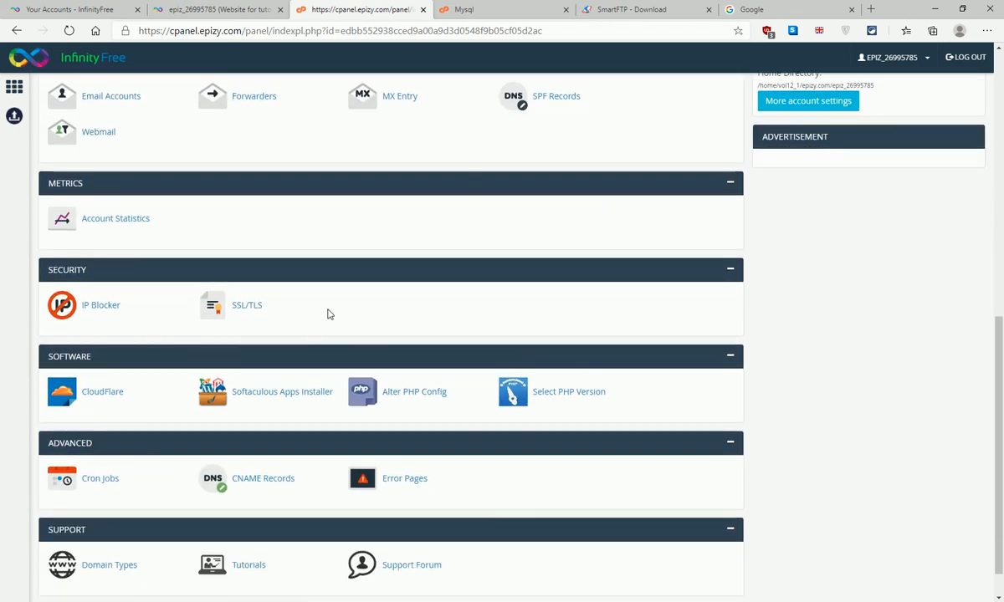
pyautogui.scroll(-1, 328, 314)
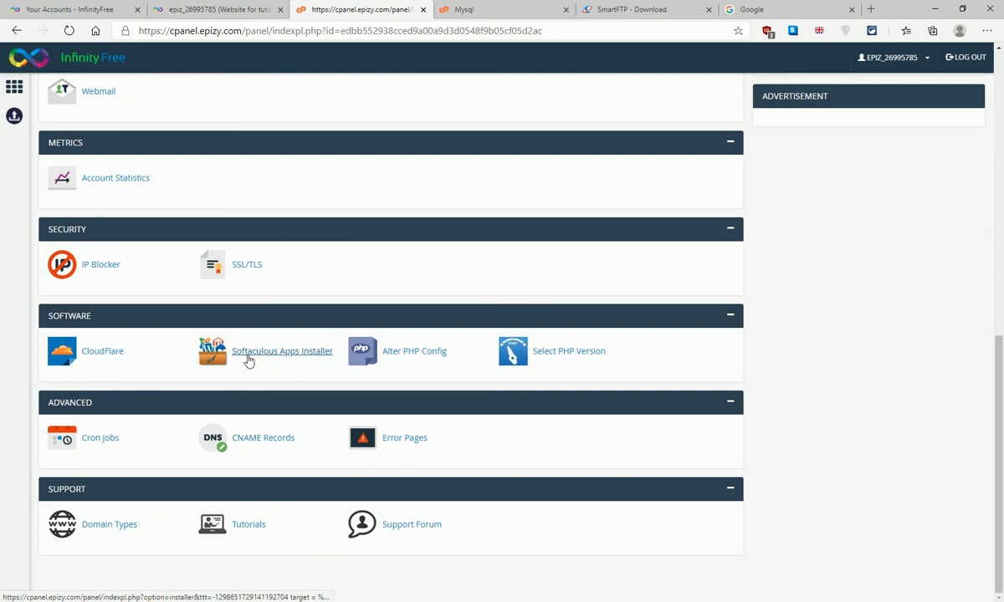
pyautogui.click(291, 353)
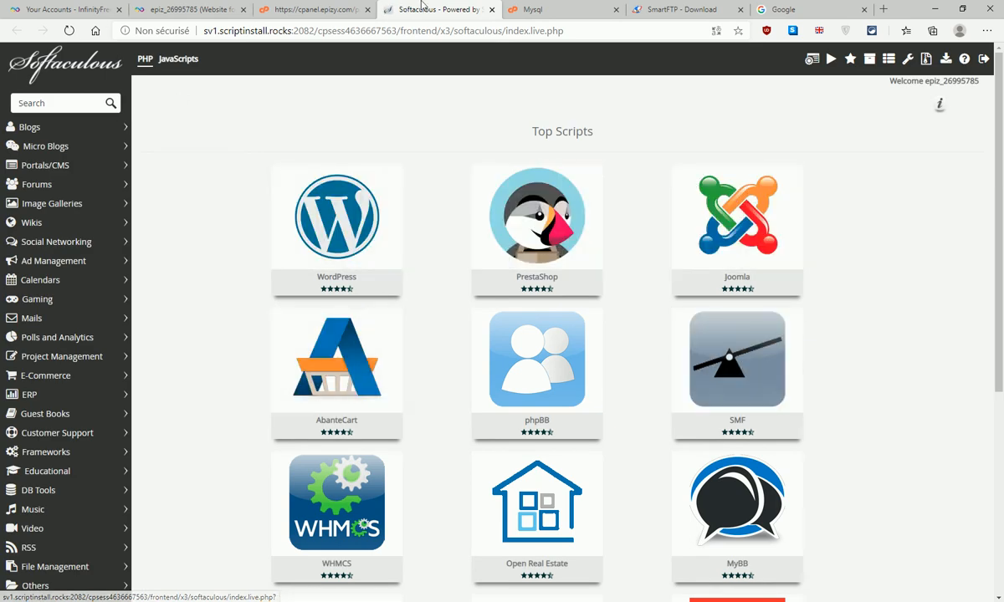
pyautogui.click(492, 10)
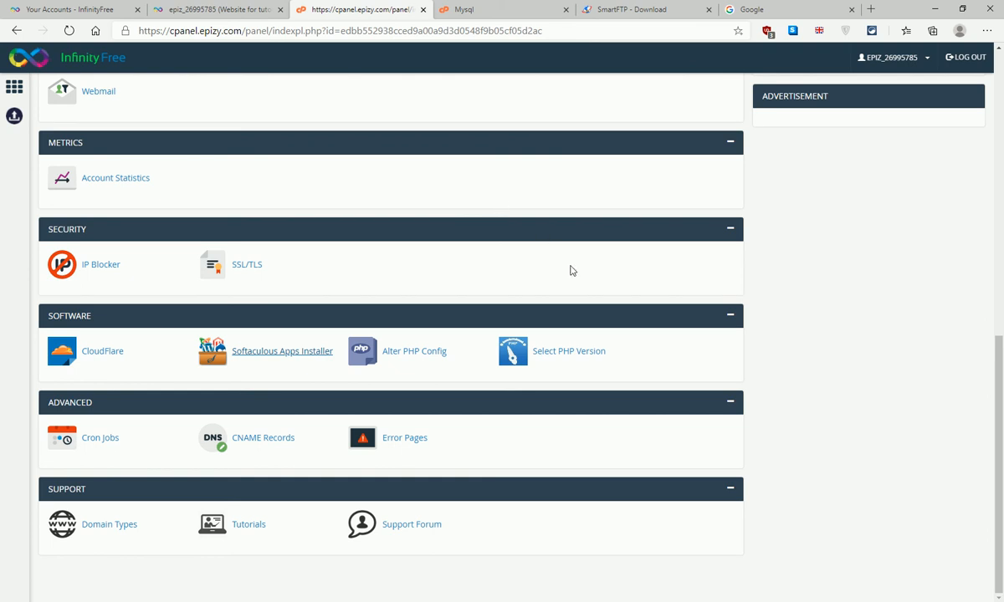
pyautogui.scroll(8, 569, 266)
pyautogui.scroll(1, 502, 251)
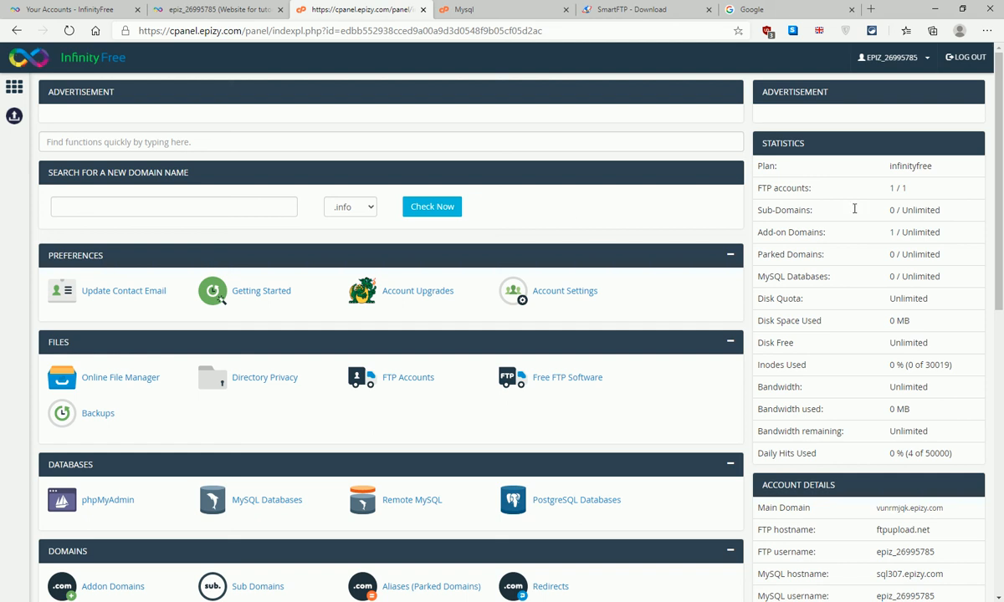
# Review the control panel's files, databases, domains and email sections along with the account details.
pyautogui.moveTo(819, 34)
pyautogui.scroll(-2, 510, 373)
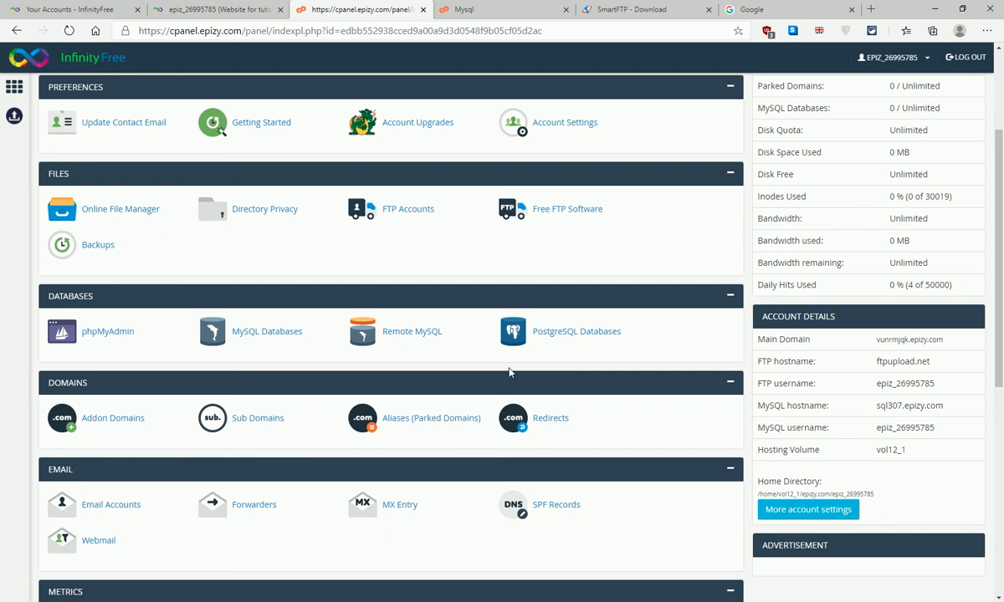
pyautogui.scroll(2, 510, 372)
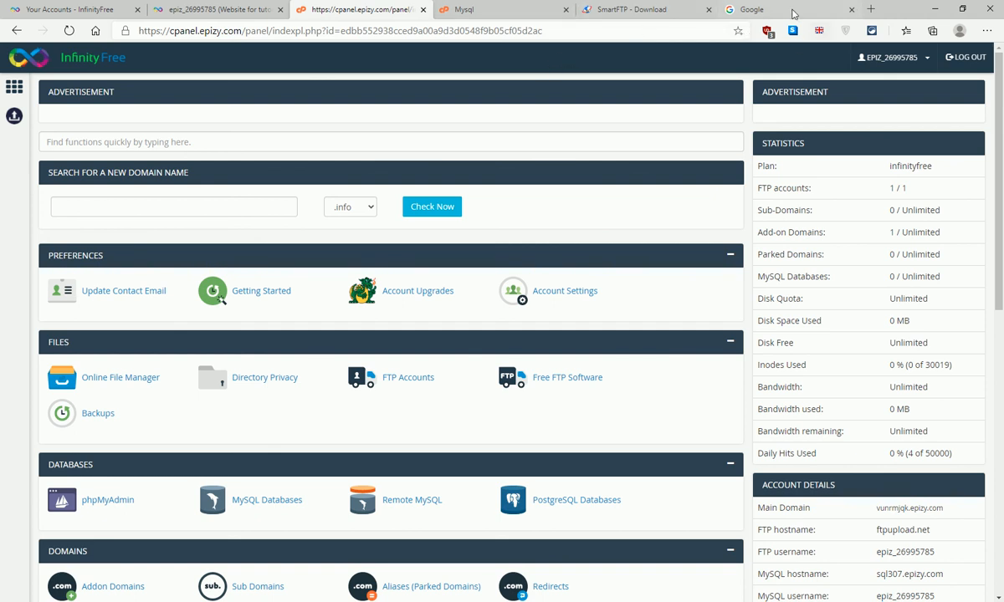
# Switch to the published Tutomarketing site in Chrome and inspect its web address and connection security information.
pyautogui.click(934, 8)
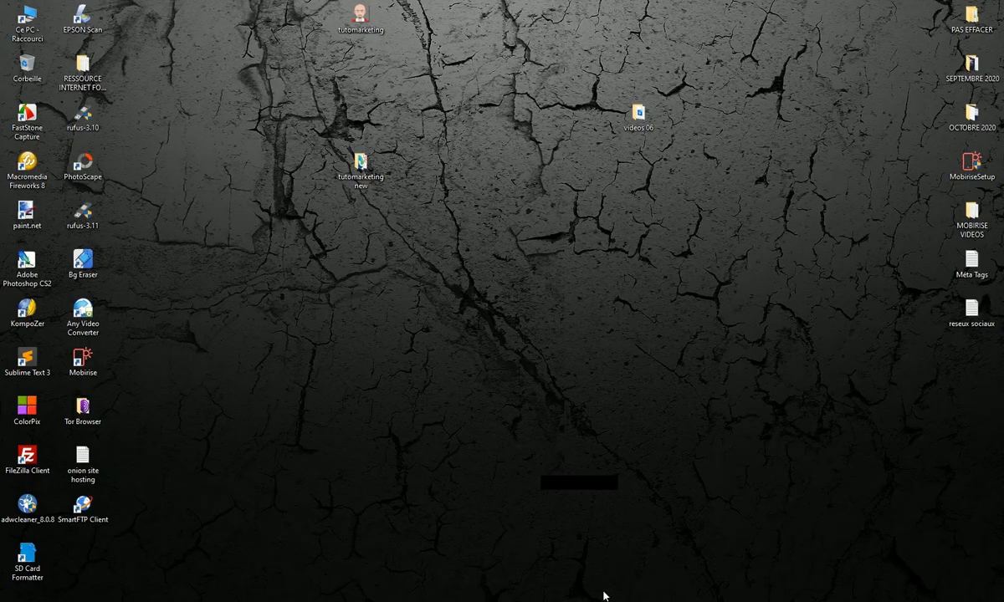
pyautogui.click(251, 601)
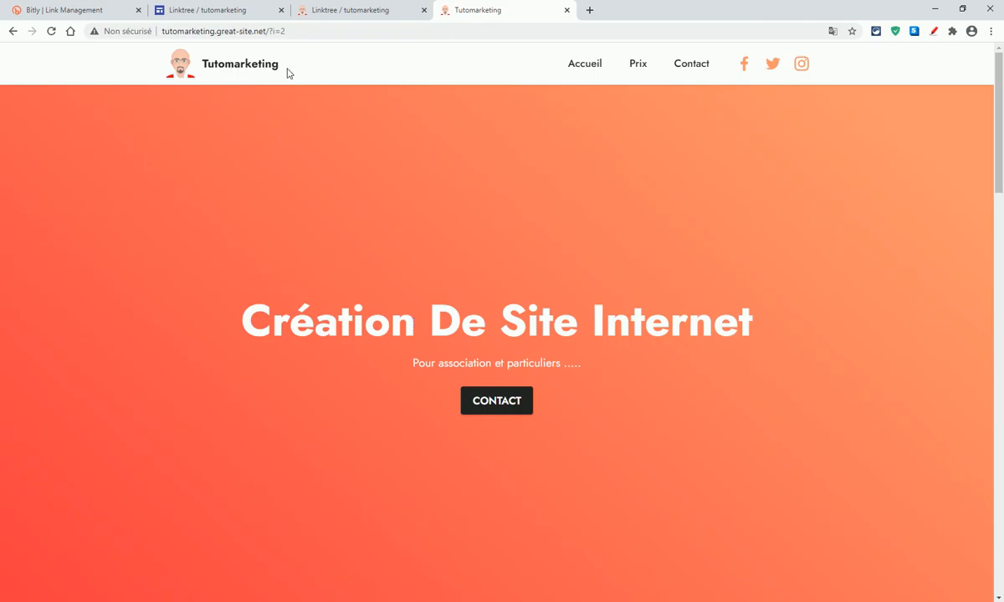
pyautogui.moveTo(163, 31); pyautogui.dragTo(299, 30)
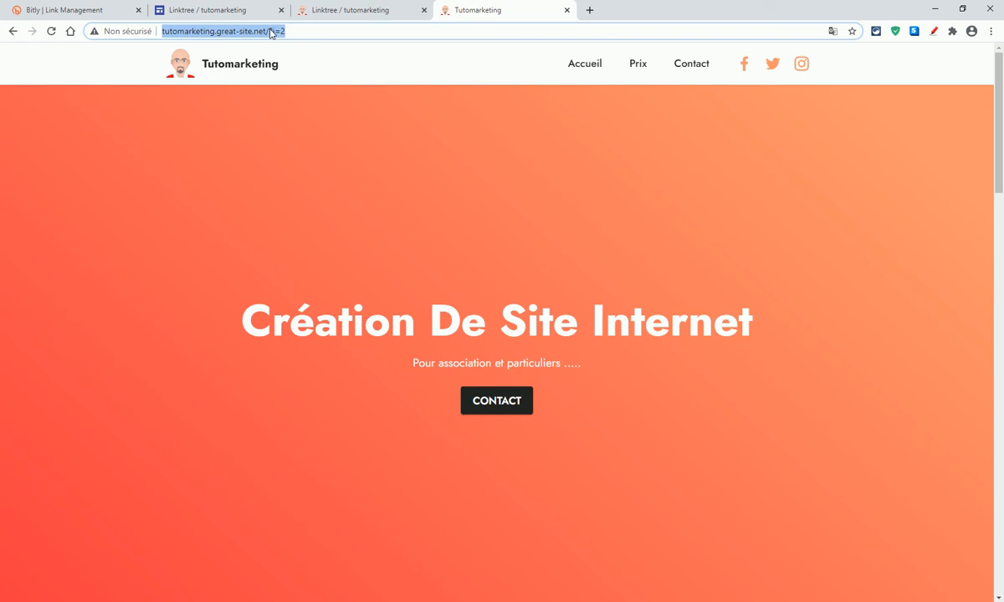
pyautogui.click(96, 36)
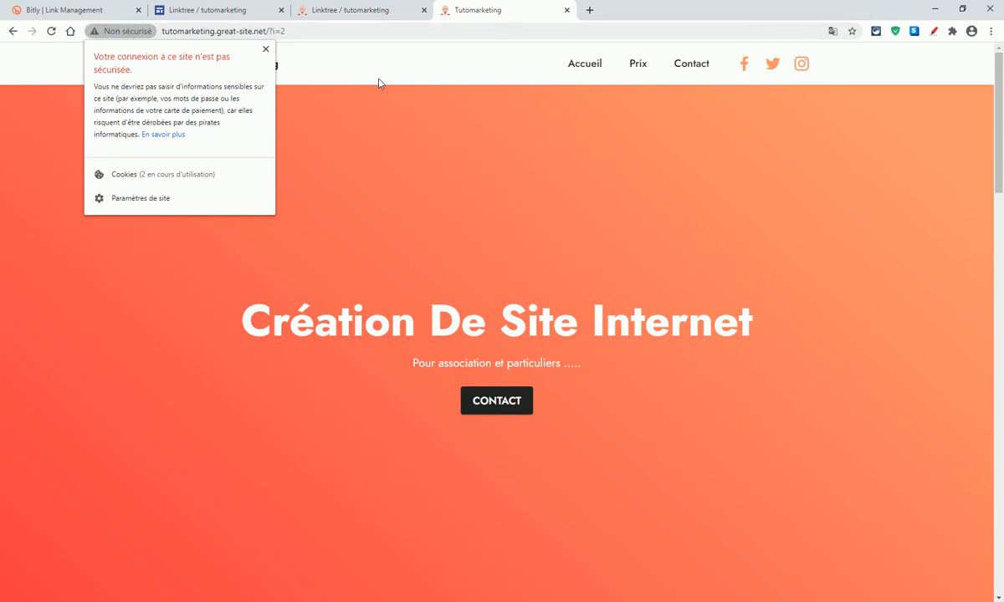
pyautogui.click(163, 31)
pyautogui.moveTo(198, 31); pyautogui.dragTo(226, 35)
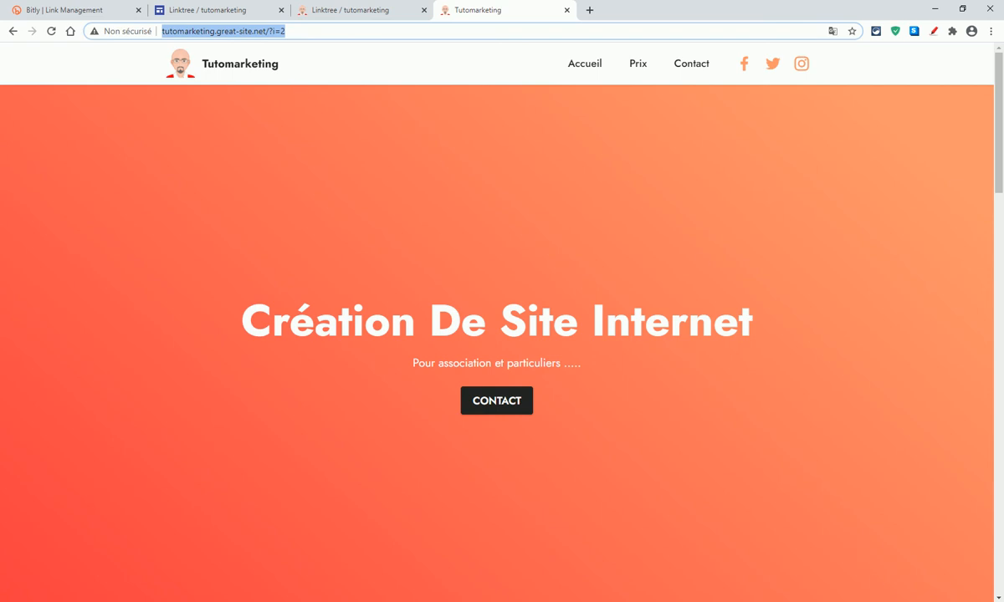
pyautogui.click(879, 601)
pyautogui.rightClick(857, 594)
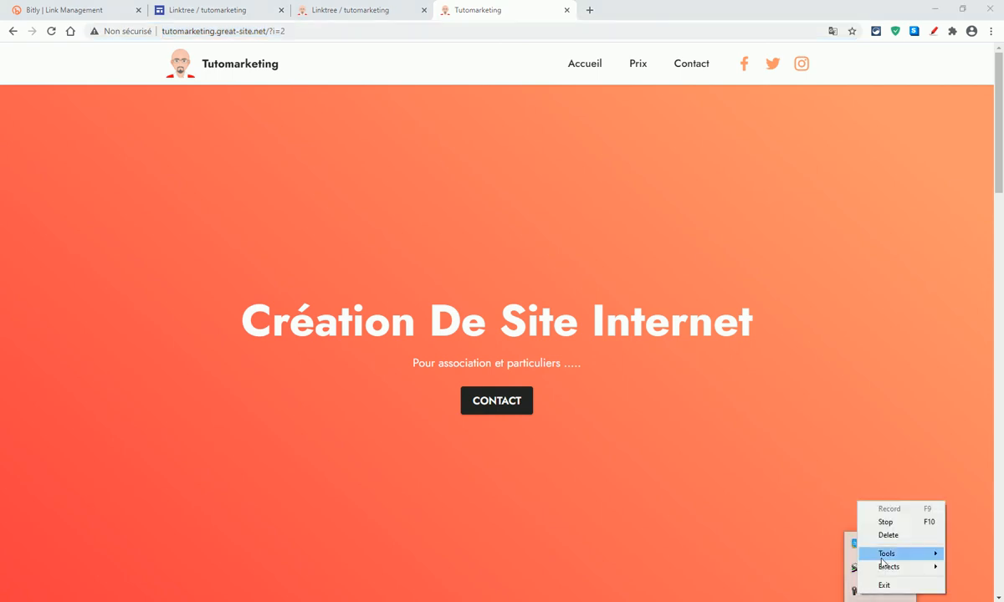